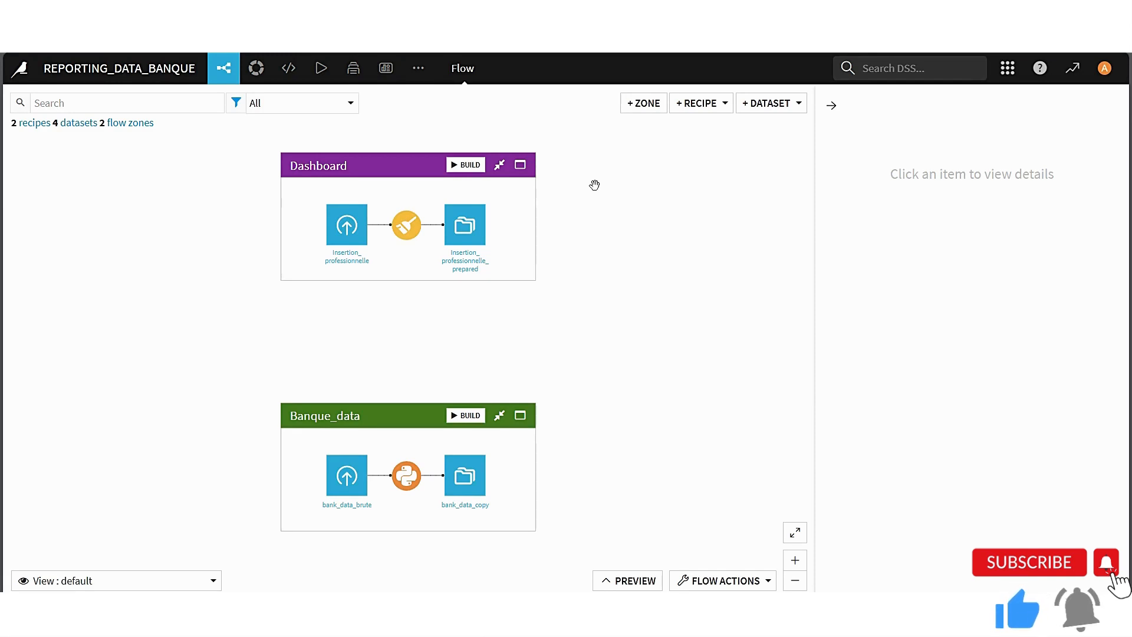
Check the project's wiki, and return to the project summary page down to its description area.
{"action": "mouse_move", "coordinate": [348, 71]}
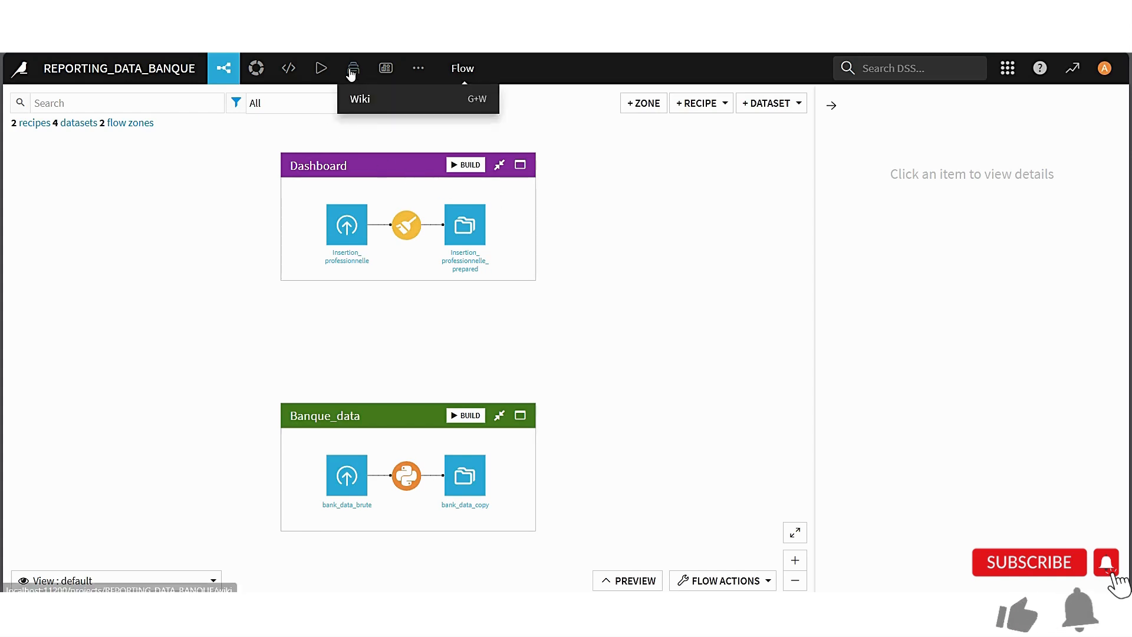
{"action": "left_click", "coordinate": [358, 98]}
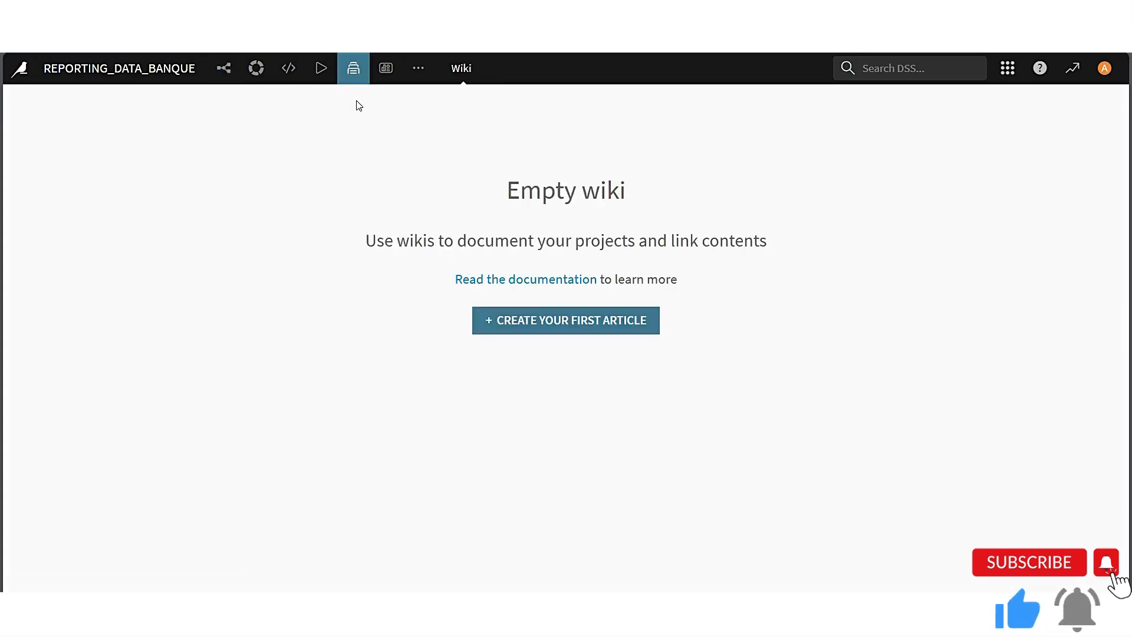
{"action": "left_click", "coordinate": [116, 78]}
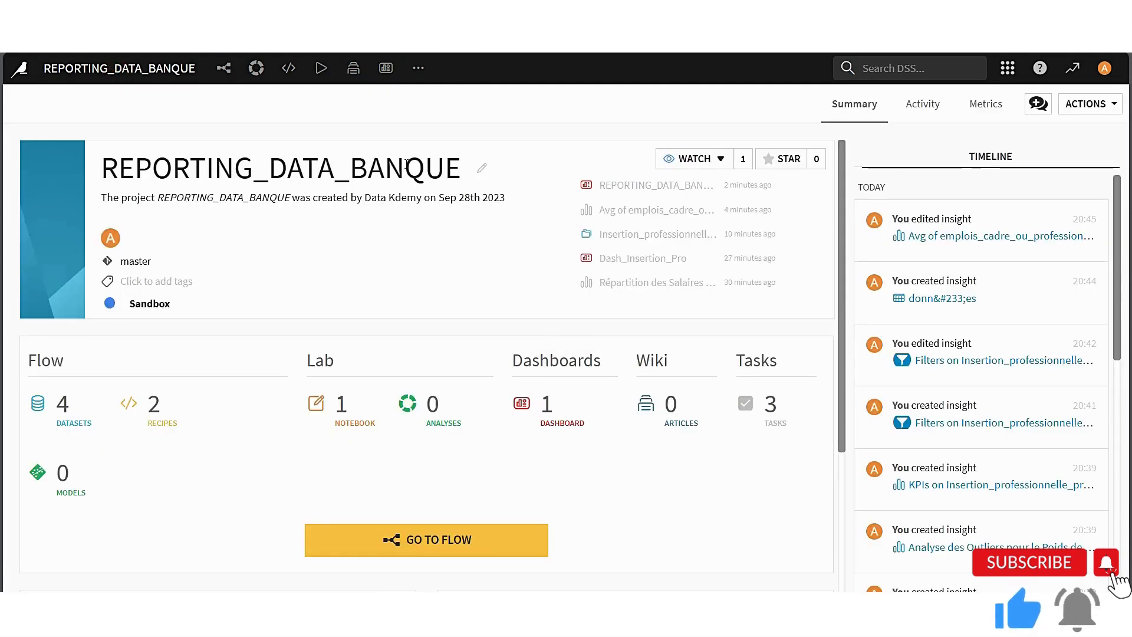
{"action": "scroll", "coordinate": [280, 328], "scroll_direction": "down", "scroll_amount": 1}
{"action": "scroll", "coordinate": [281, 329], "scroll_direction": "down", "scroll_amount": 3}
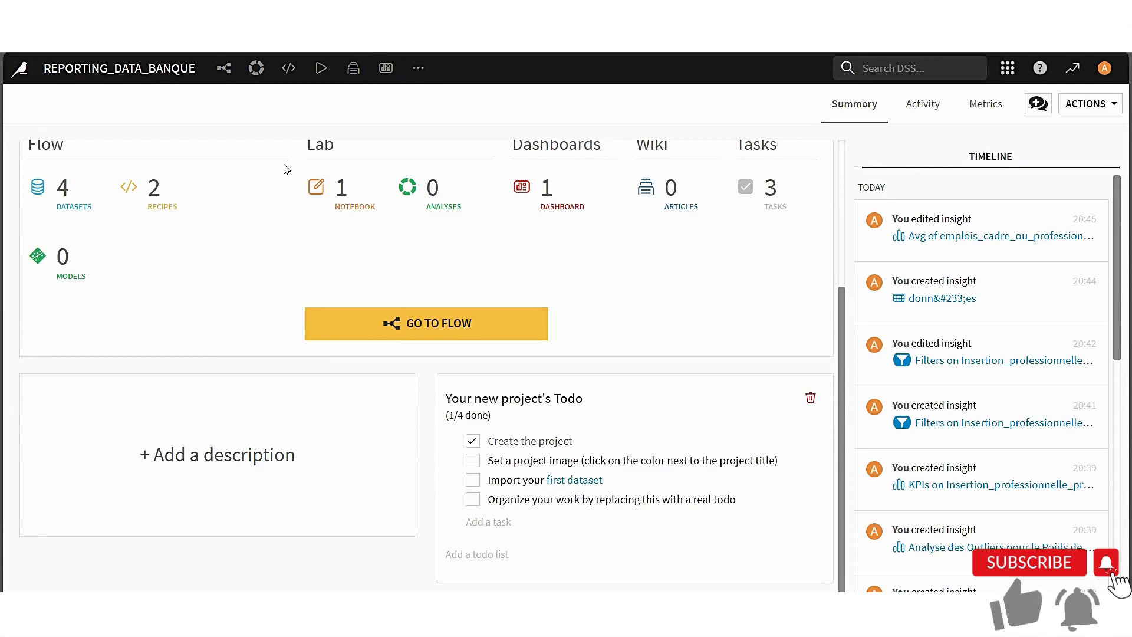
Add and save the project description "Ce projet a pour objectif de faire du reporting de données bancaires".
{"action": "left_click", "coordinate": [177, 458]}
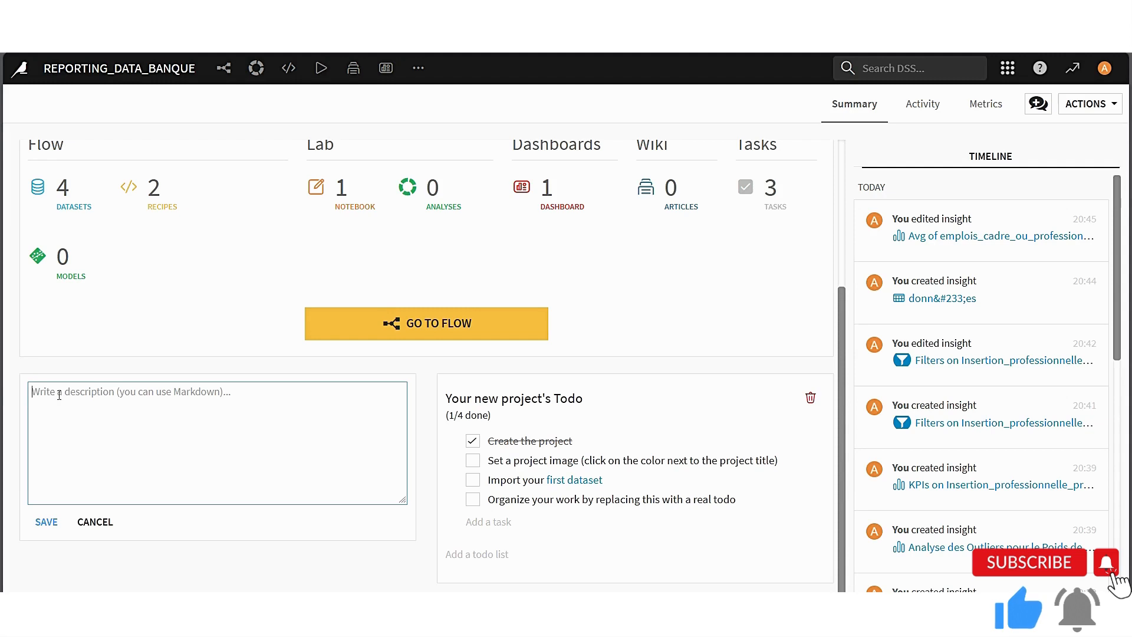
{"action": "type", "text": "Ce projet"}
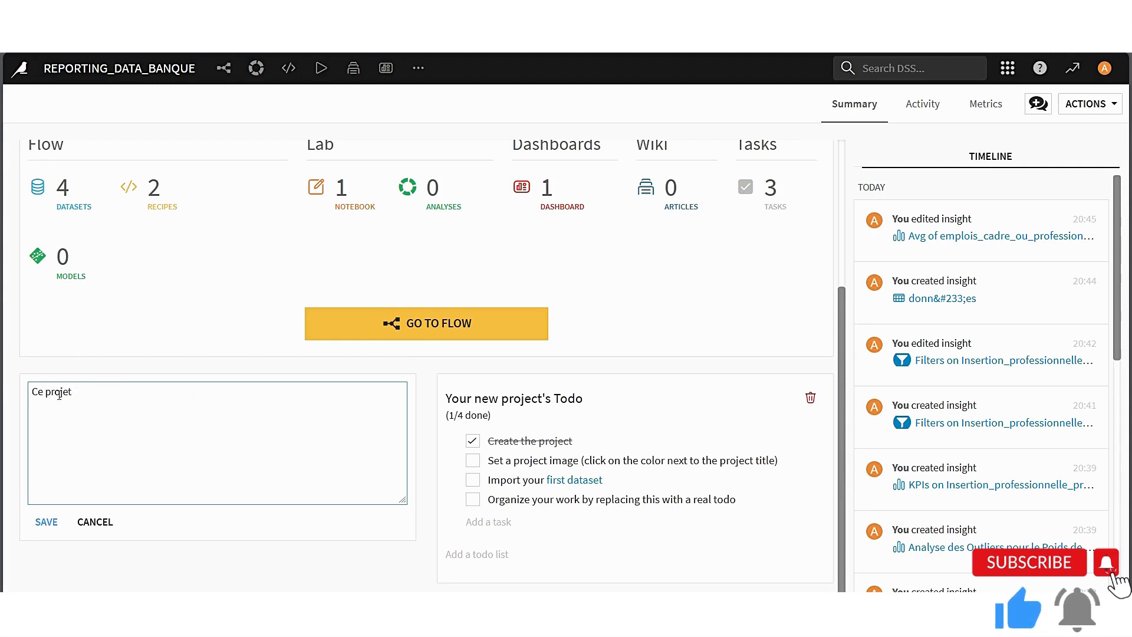
{"action": "type", "text": " a b"}
{"action": "key", "text": "BackSpace"}
{"action": "type", "text": "pour objectif"}
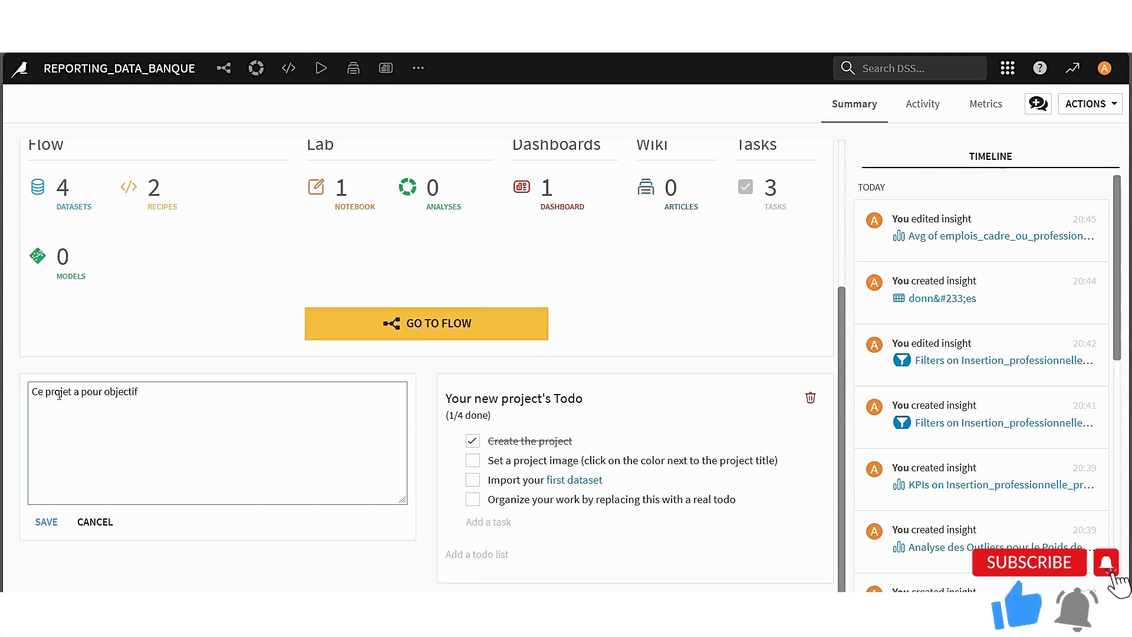
{"action": "type", "text": " d'anal"}
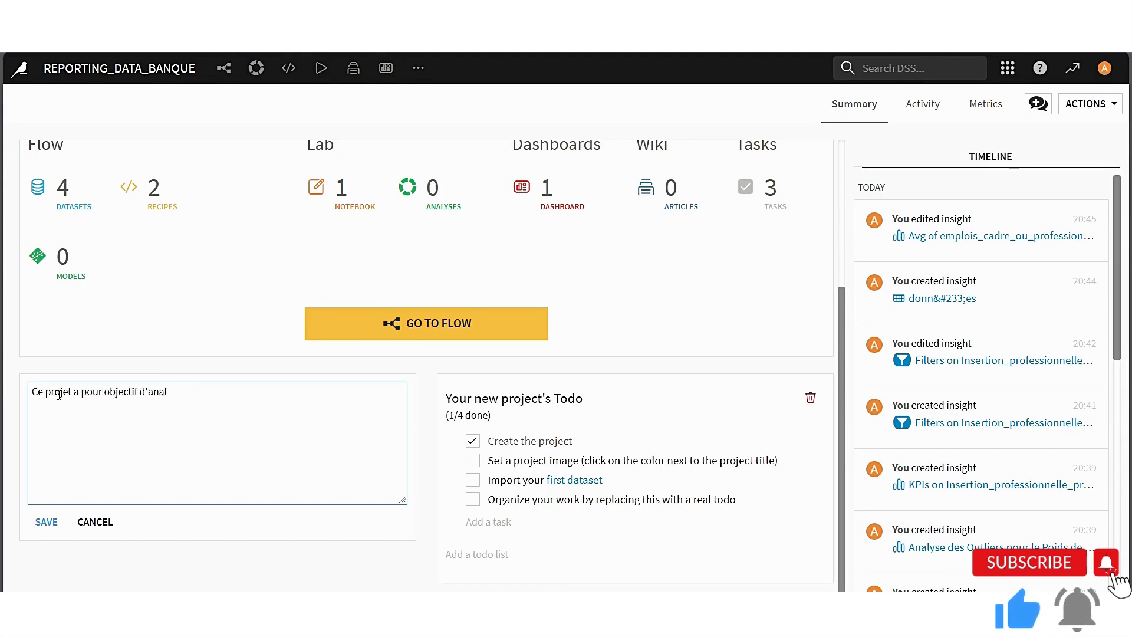
{"action": "key", "text": "BackSpace"}
{"action": "key", "text": "BackSpace"}
{"action": "key", "text": "BackSpace"}
{"action": "key", "text": "BackSpace"}
{"action": "key", "text": "BackSpace"}
{"action": "type", "text": "e fa"}
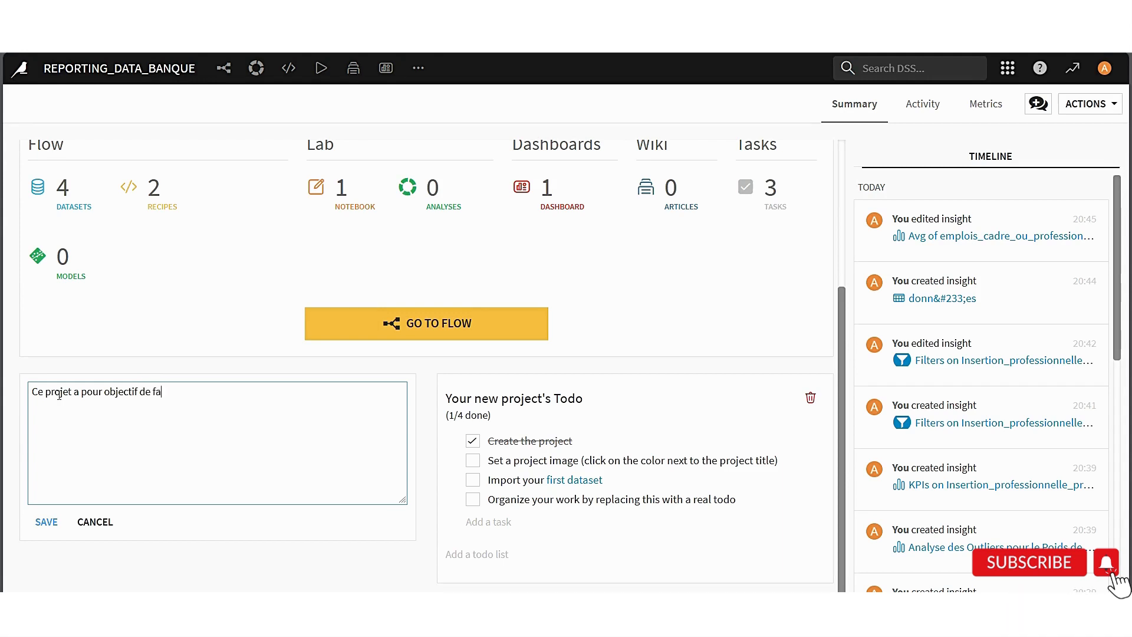
{"action": "type", "text": "ire du repor"}
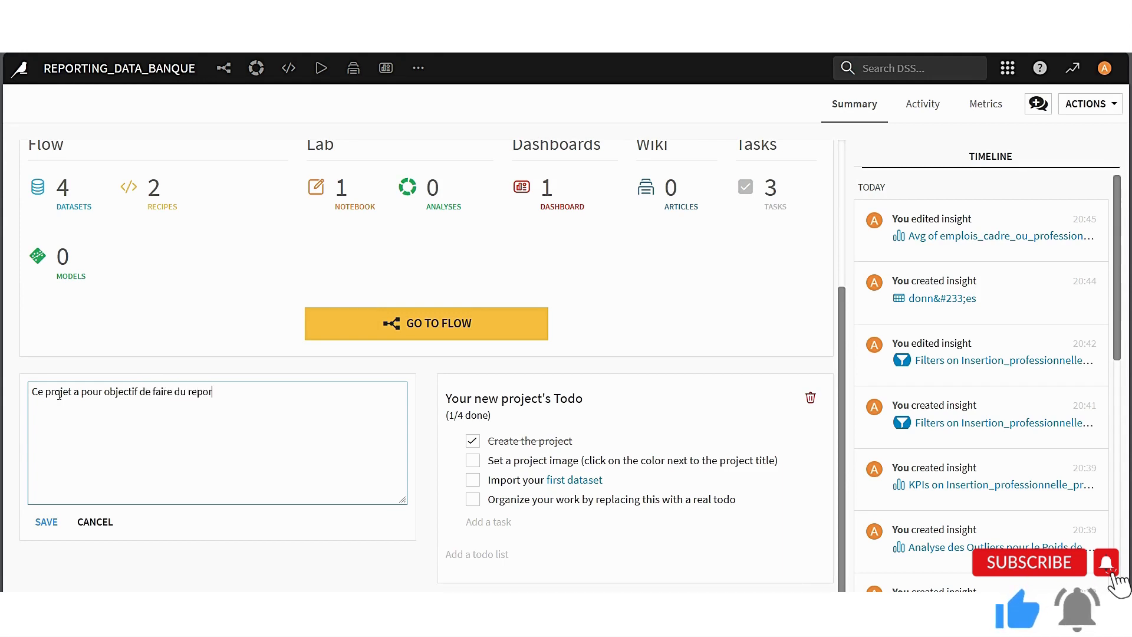
{"action": "type", "text": "ting de données bancaires"}
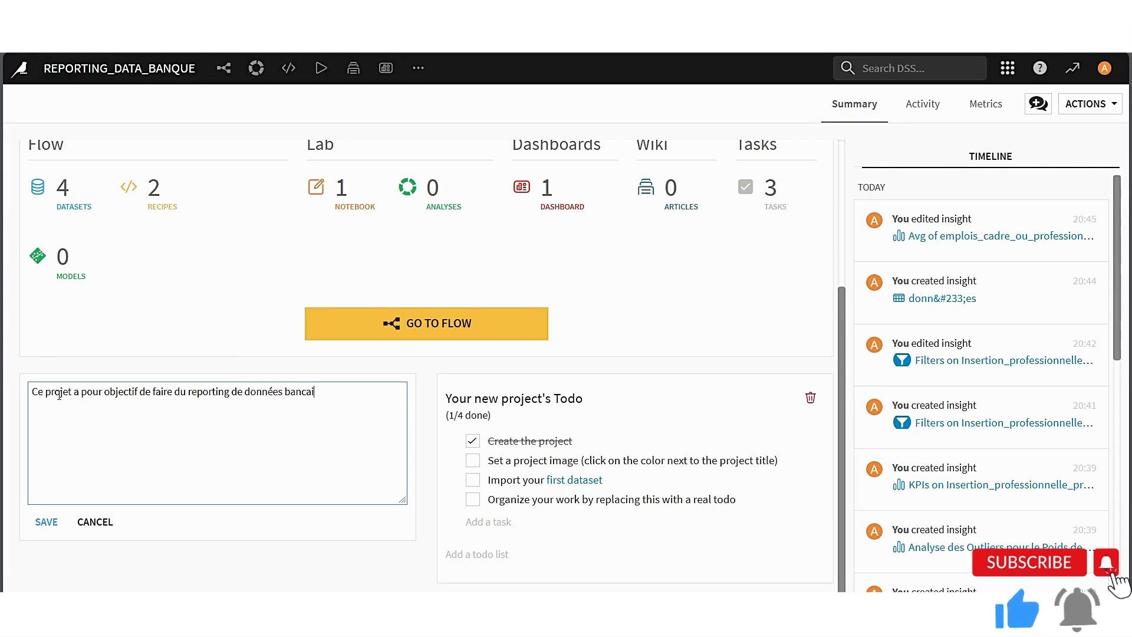
{"action": "left_click", "coordinate": [46, 522]}
Reopen the project summary page and check the saved description.
{"action": "left_click", "coordinate": [222, 73]}
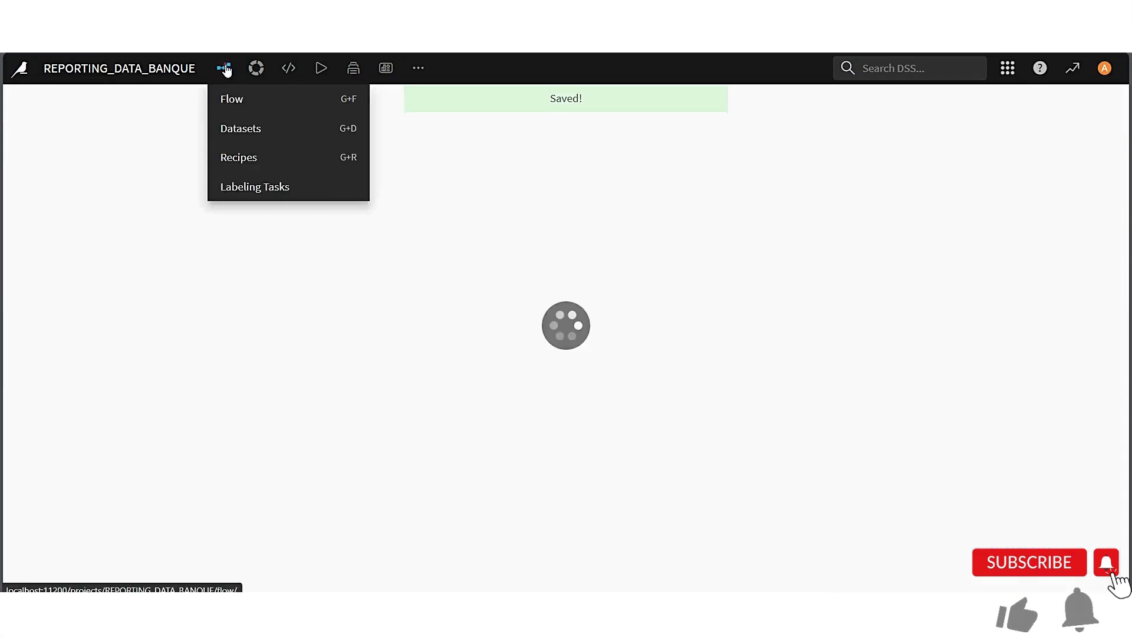
{"action": "left_click", "coordinate": [168, 71]}
{"action": "scroll", "coordinate": [176, 413], "scroll_direction": "down", "scroll_amount": 3}
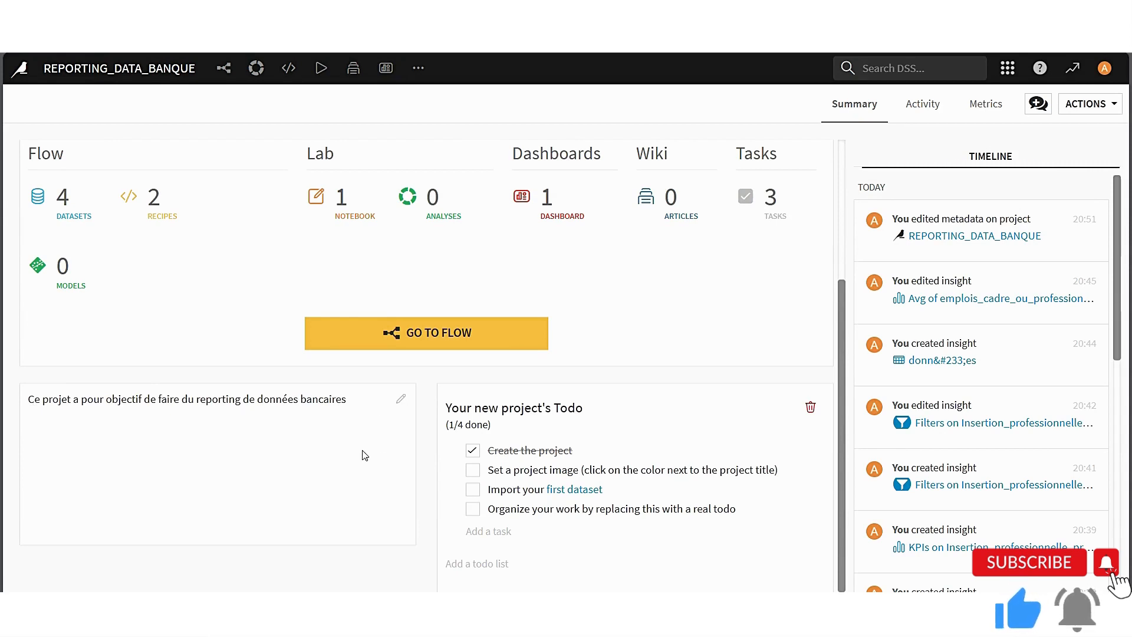
{"action": "scroll", "coordinate": [366, 459], "scroll_direction": "down", "scroll_amount": 1}
{"action": "scroll", "coordinate": [366, 459], "scroll_direction": "down", "scroll_amount": 1}
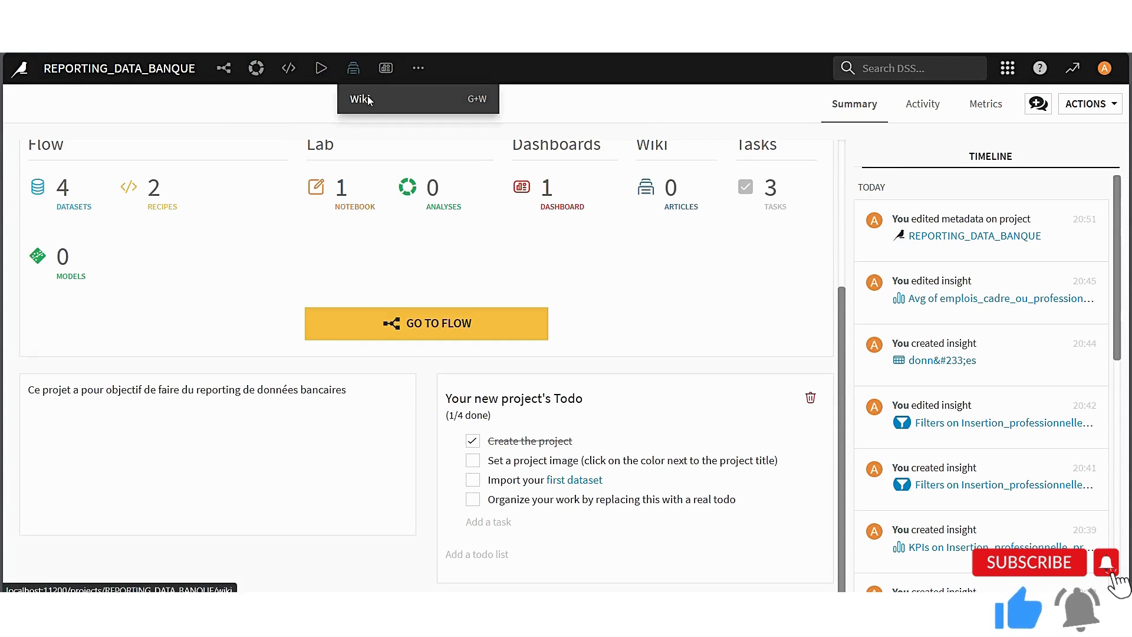
View the project's wiki and the Dashboard zone in its flow.
{"action": "left_click", "coordinate": [367, 99]}
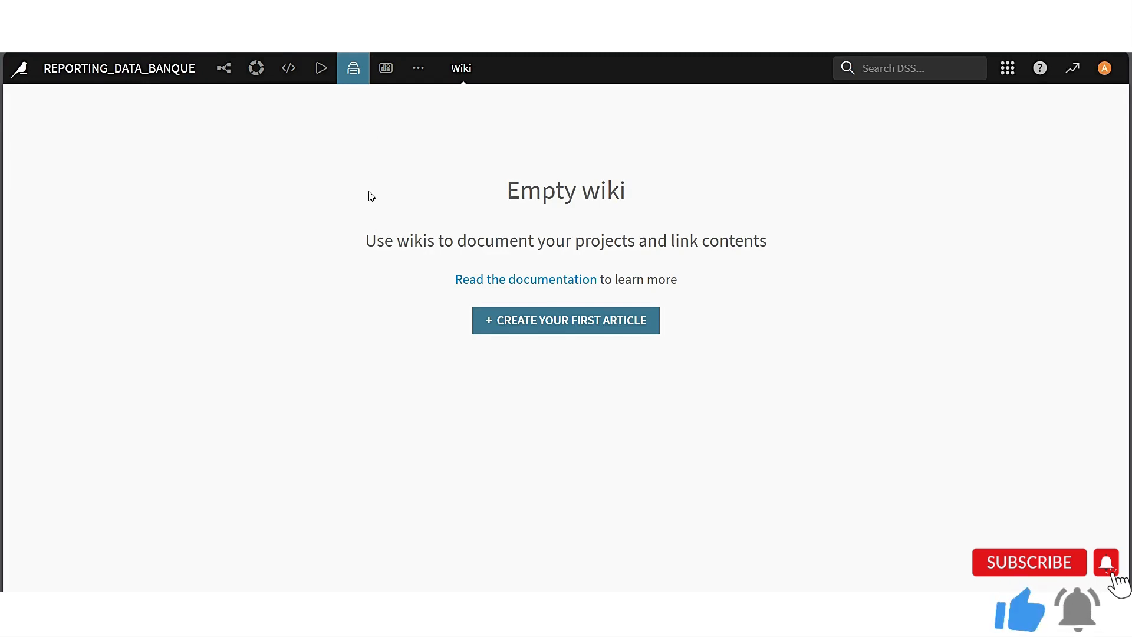
{"action": "left_click", "coordinate": [221, 77]}
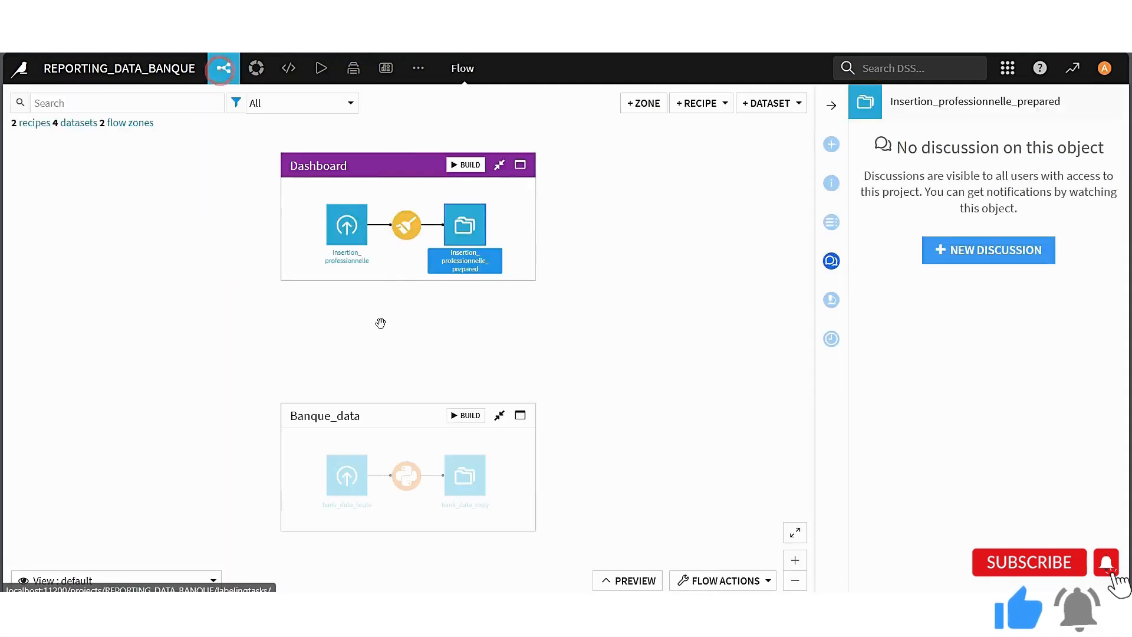
{"action": "left_click", "coordinate": [395, 265]}
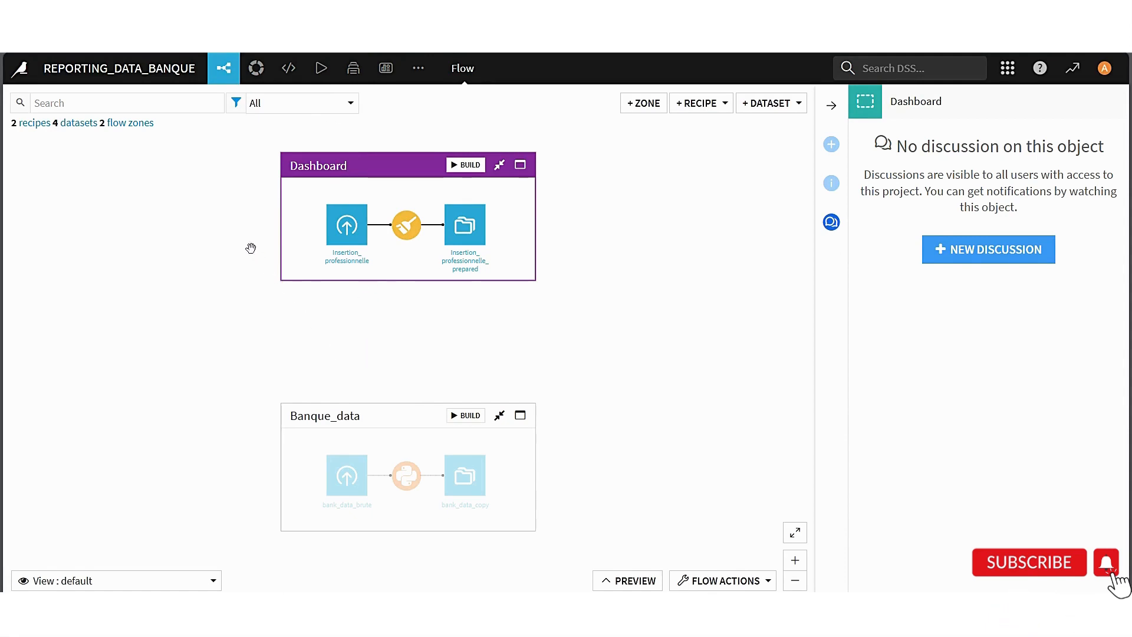
{"action": "scroll", "coordinate": [331, 165], "scroll_direction": "down", "scroll_amount": 2}
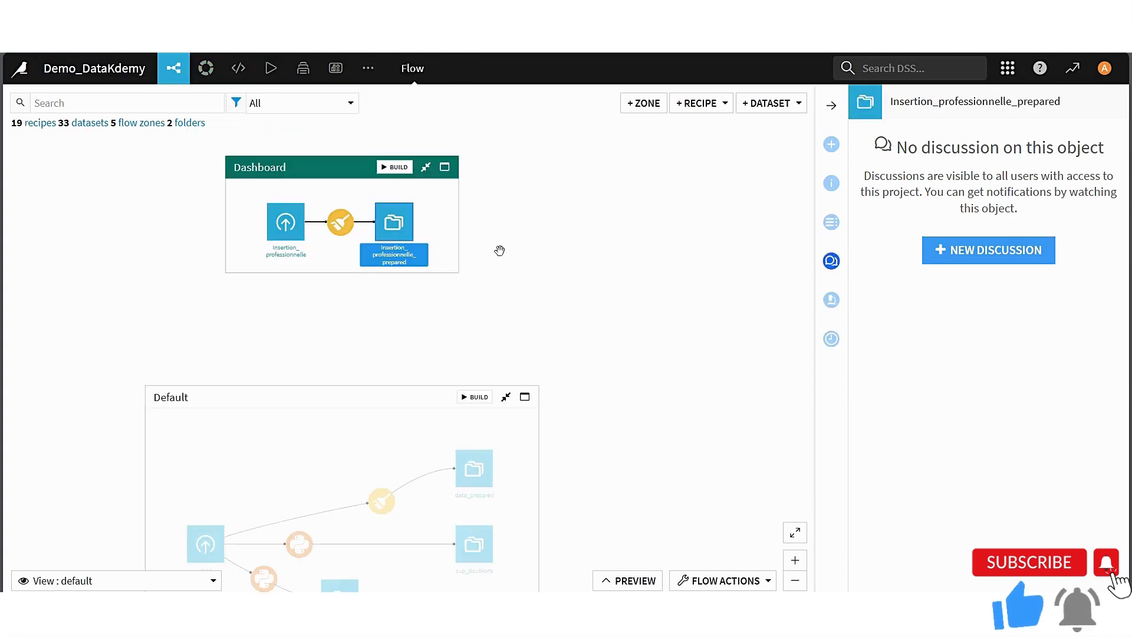
Look through the flows and scenarios of the REPORTING_DATA_BANQUE and Demo_DataKdemy projects.
{"action": "left_click", "coordinate": [500, 249]}
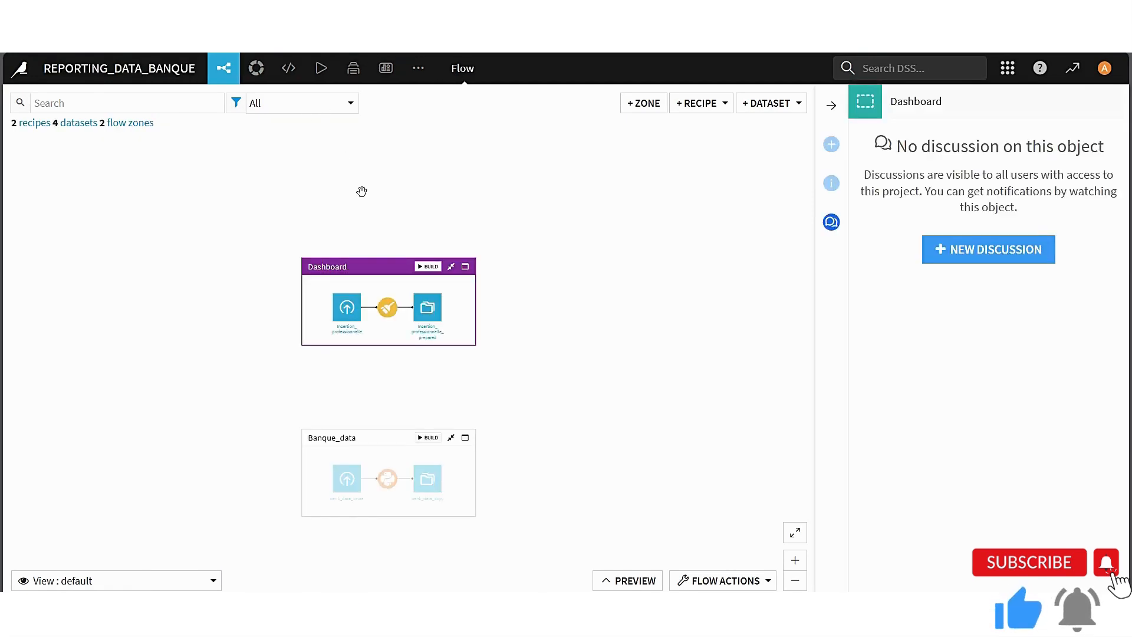
{"action": "mouse_move", "coordinate": [290, 76]}
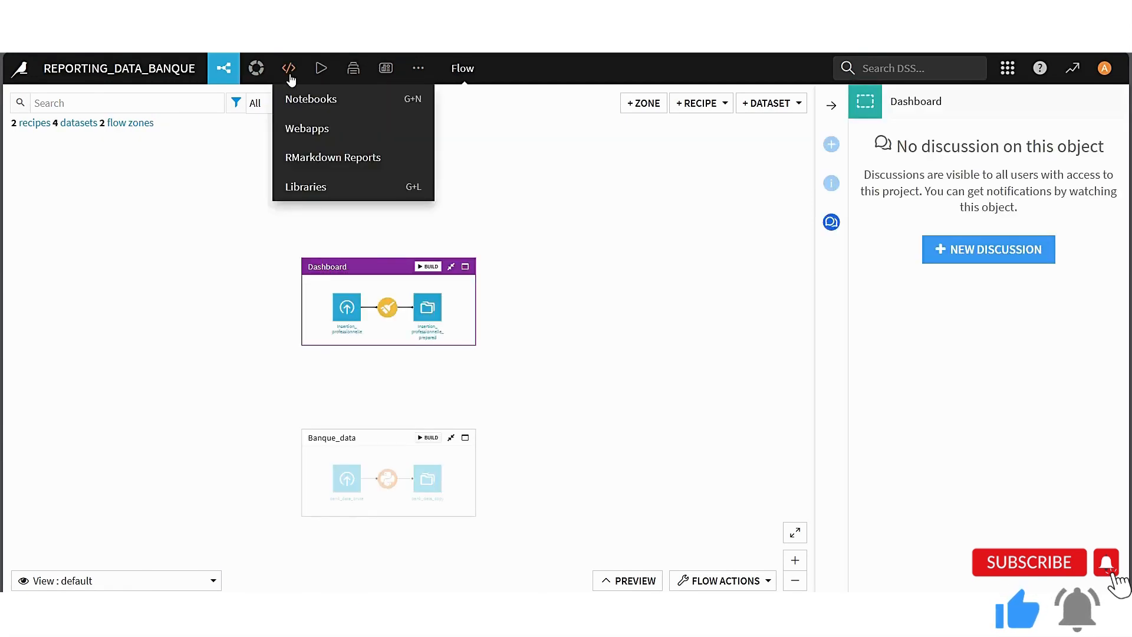
{"action": "left_click", "coordinate": [330, 128]}
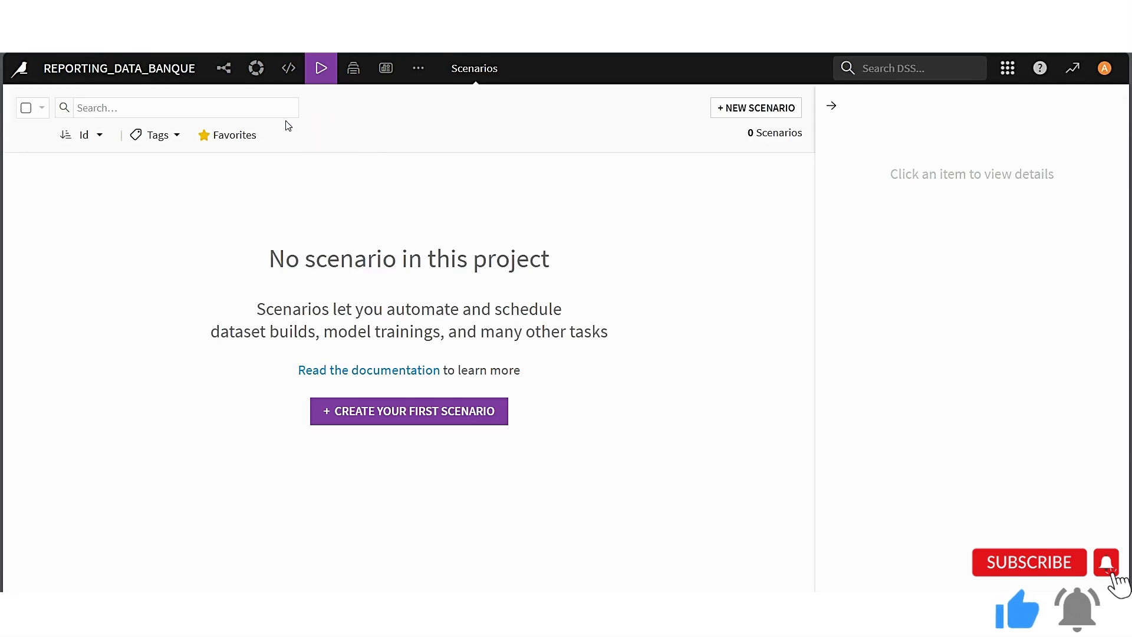
{"action": "left_click", "coordinate": [225, 70]}
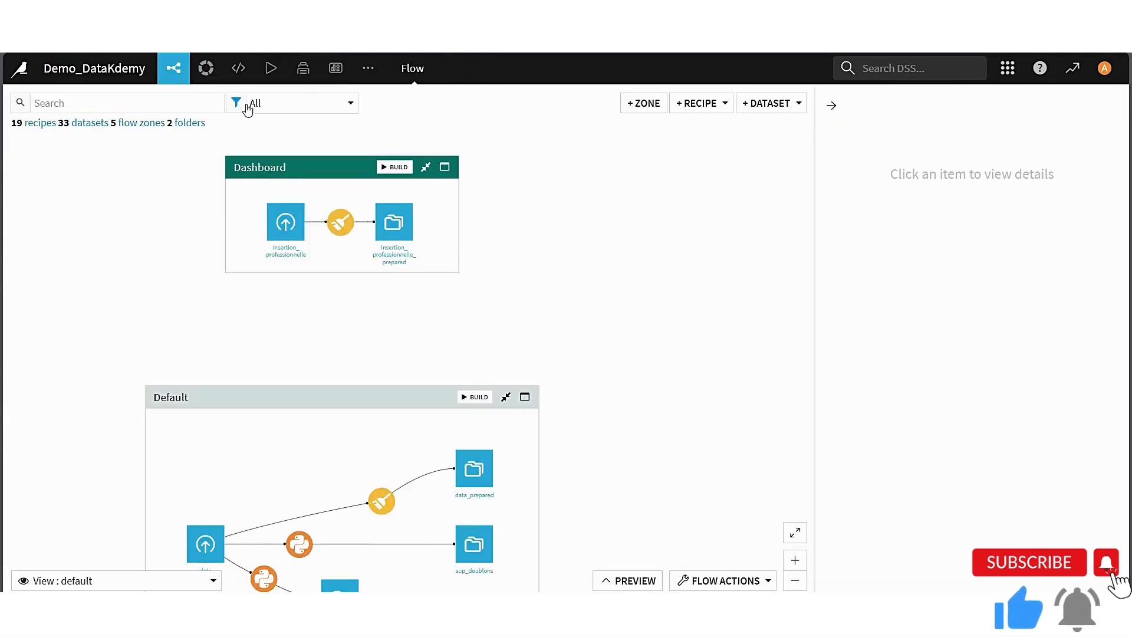
{"action": "mouse_move", "coordinate": [266, 68]}
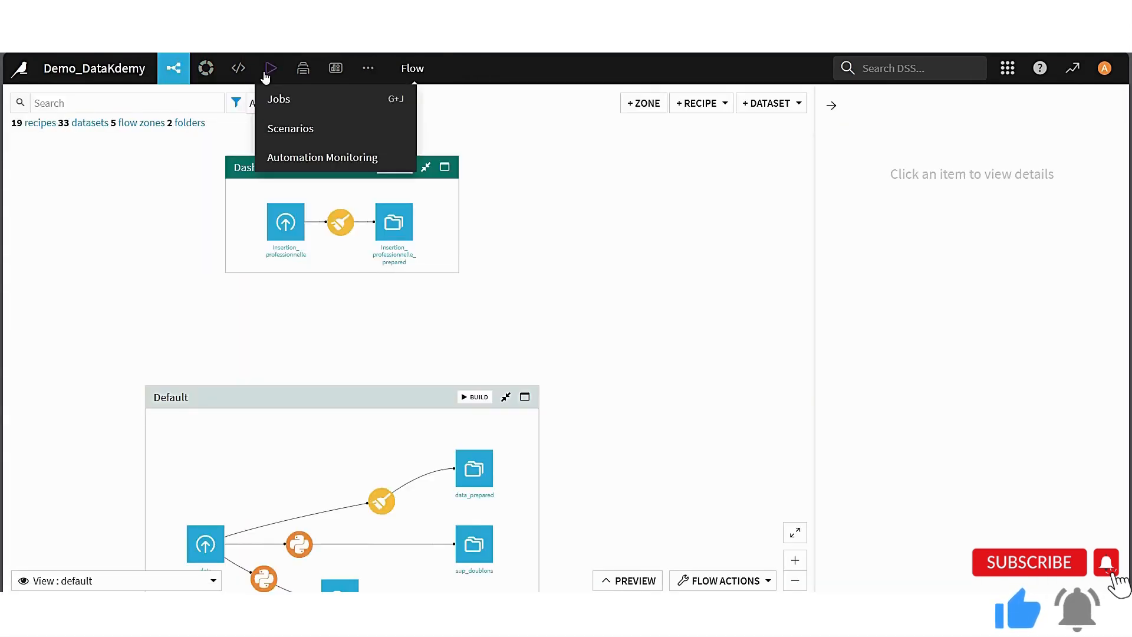
{"action": "left_click", "coordinate": [291, 130]}
{"action": "left_click", "coordinate": [179, 76]}
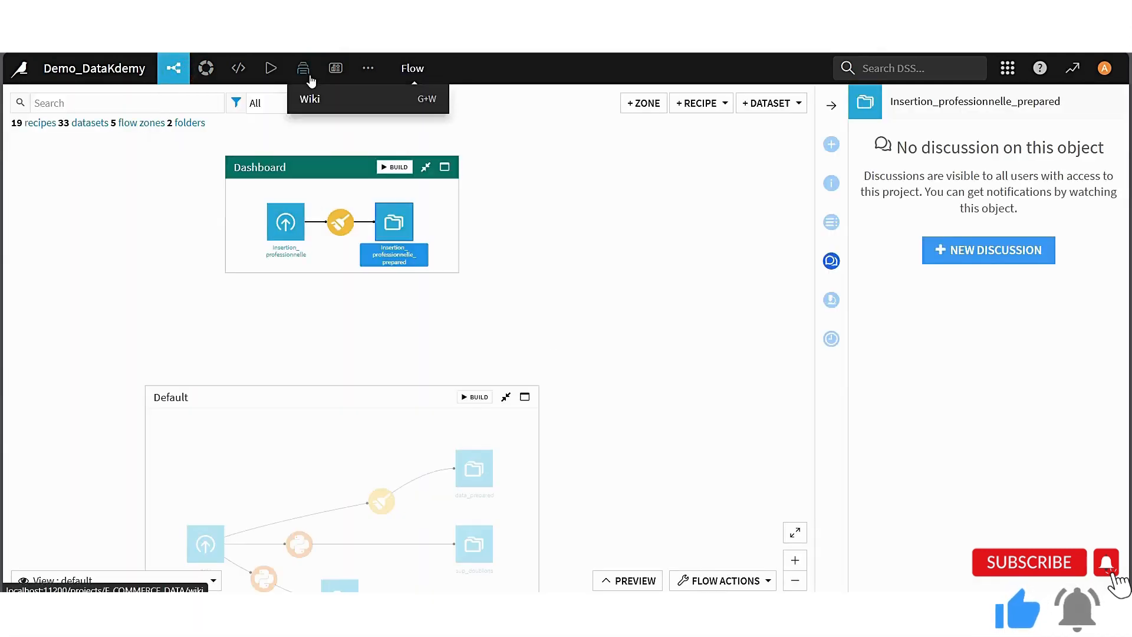
Create an empty wiki article named "Documentation projet Report Banque" in the Demo_DataKdemy project.
{"action": "left_click", "coordinate": [309, 98]}
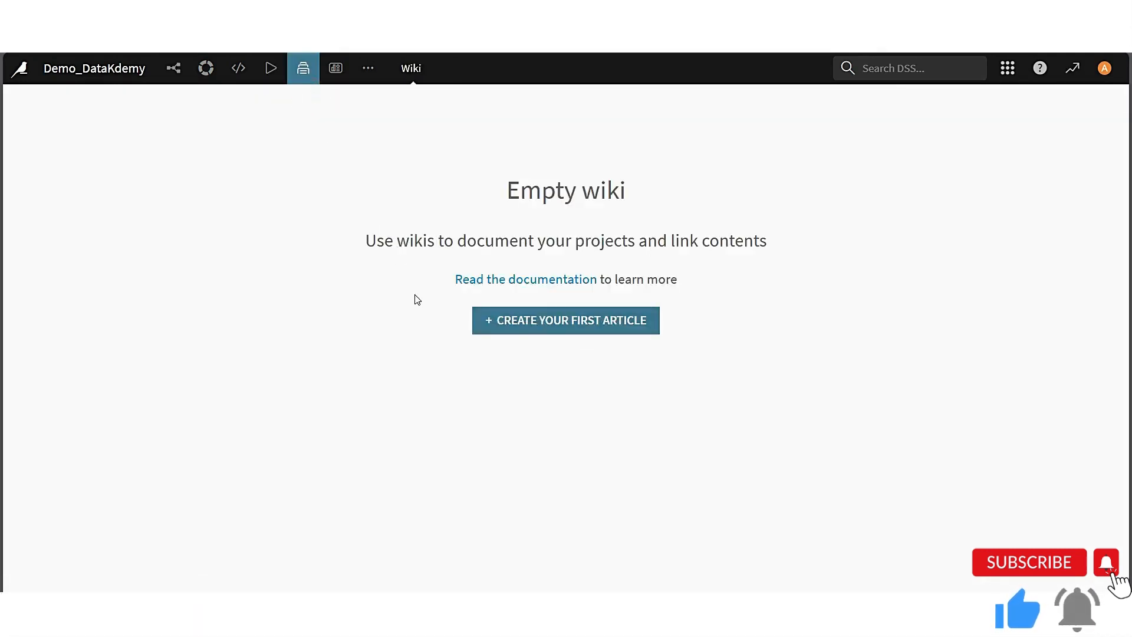
{"action": "left_click", "coordinate": [498, 324]}
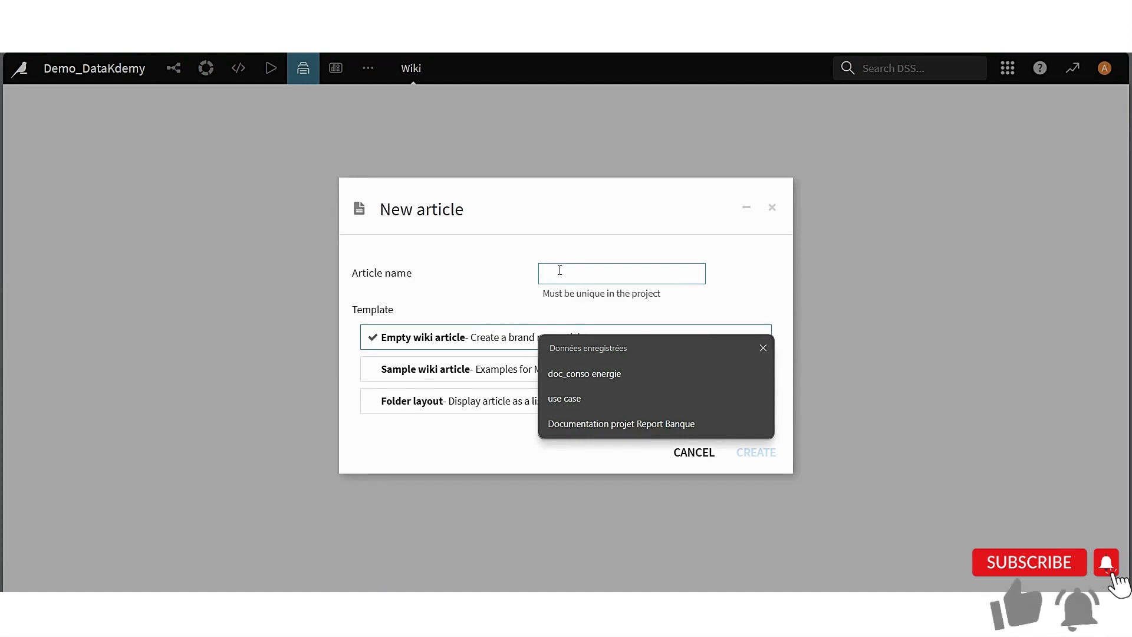
{"action": "type", "text": "Documentation projet Report Banque"}
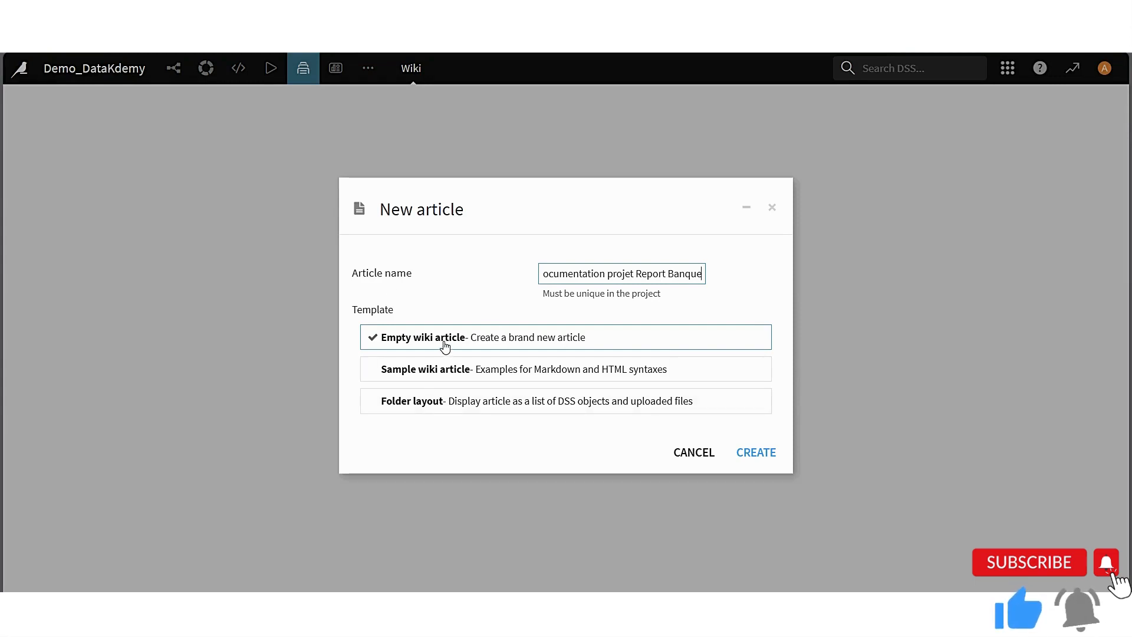
{"action": "left_click", "coordinate": [770, 460]}
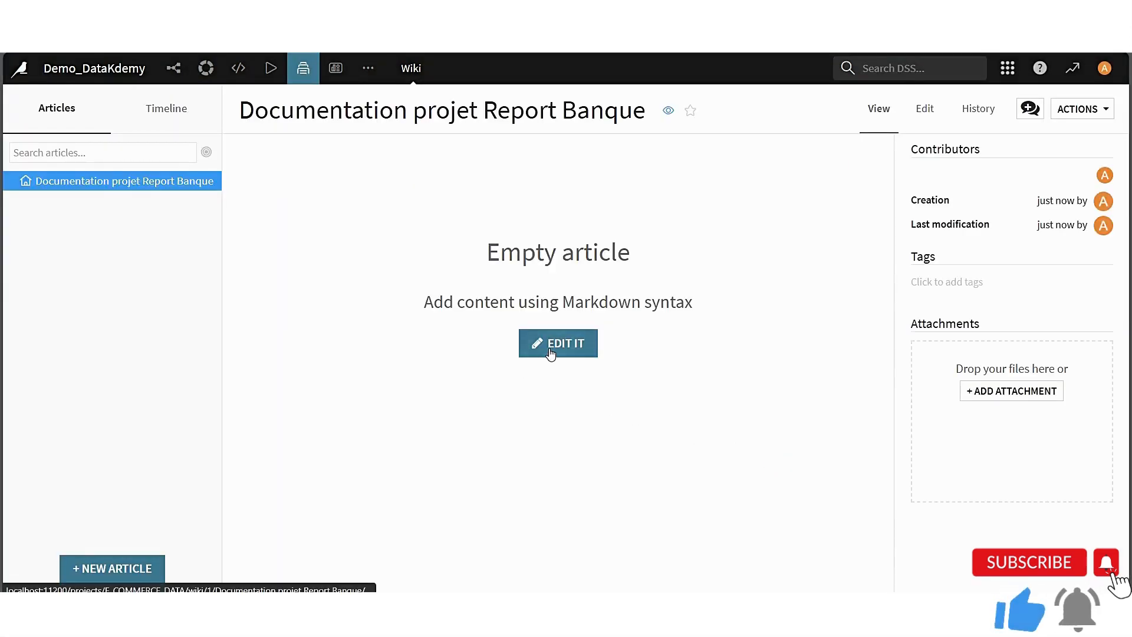
Copy the graduate employment dataset's title and description, through "(39 % pour la session 2010)", from the data.gouv.fr page in Chrome into the wiki article.
{"action": "left_click", "coordinate": [550, 348]}
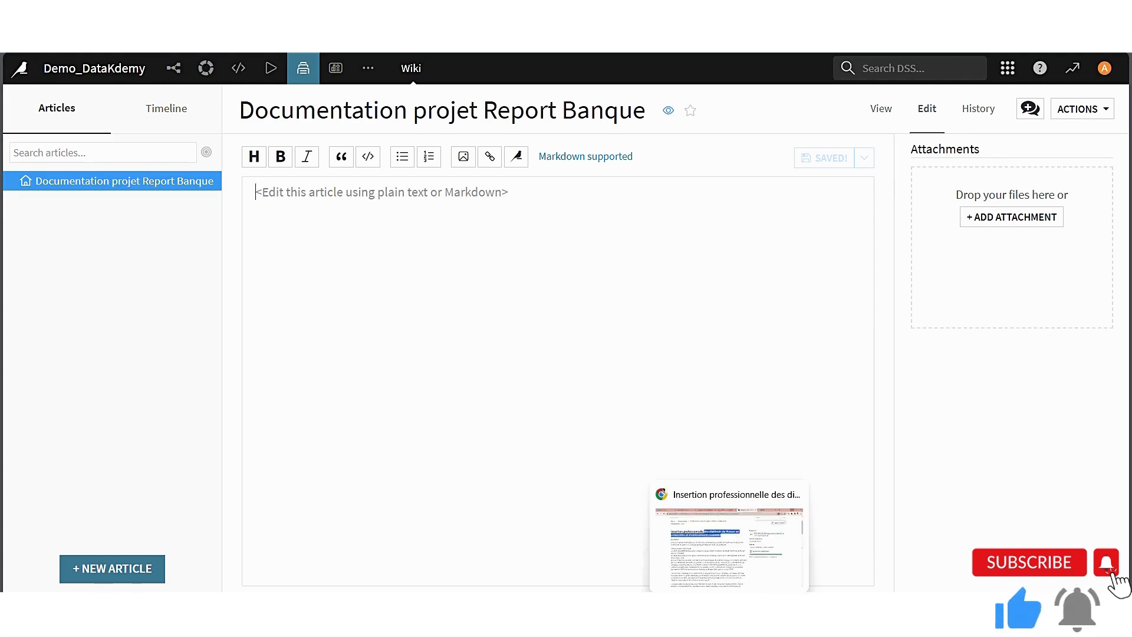
{"action": "left_click", "coordinate": [729, 576]}
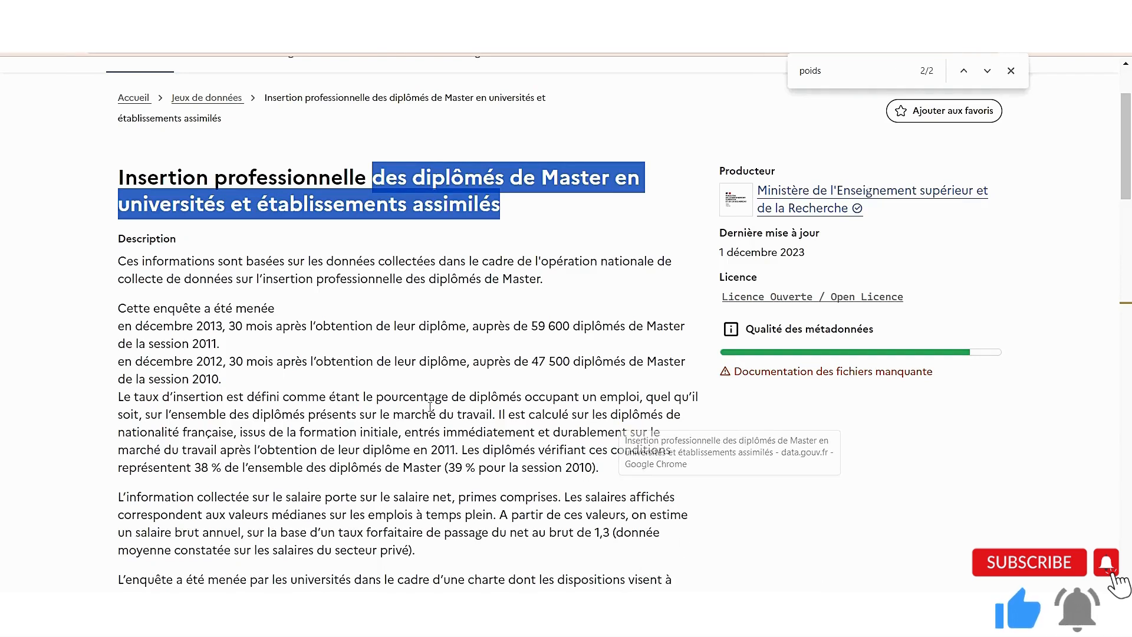
{"action": "left_click", "coordinate": [308, 325]}
{"action": "left_click_drag", "start_coordinate": [118, 177], "coordinate": [617, 471]}
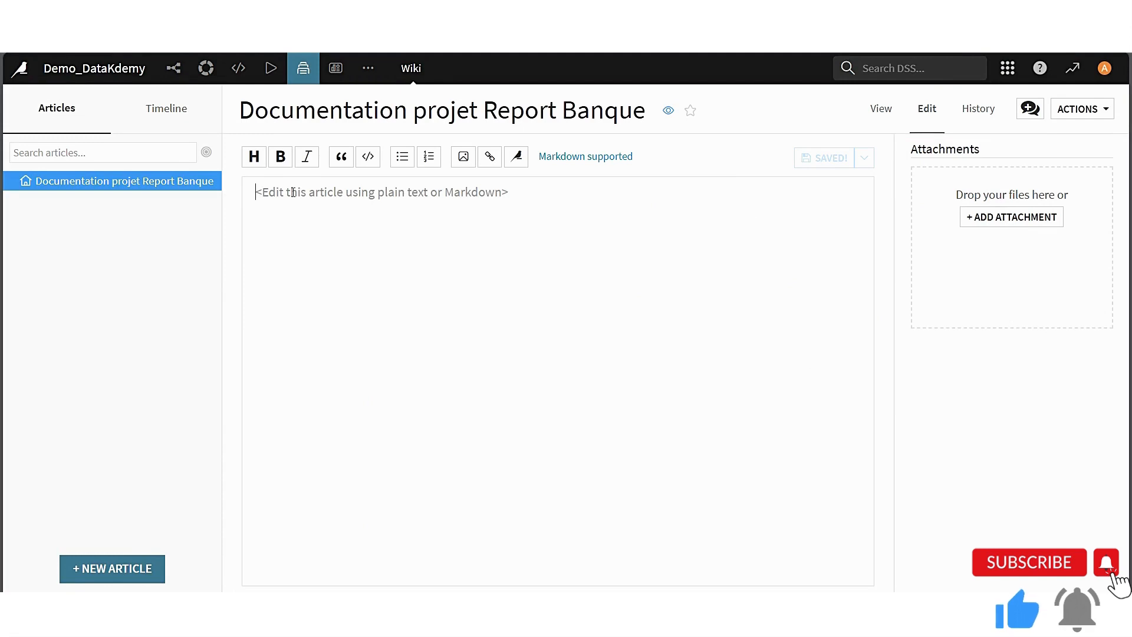
{"action": "type", "text": "Insertion professionnelle des diplômés de Master en universités et établissements assimilés Description Ces informations sont basées sur les données collectées dans le cadre de l'opération nationale de collecte de données sur l’insertion professionnelle des diplômés de Master.  Cette enquête a été menée en décembre 2013, 30 mois après l’obtention de leur diplôme, auprès de 59 600 diplômés de Master de la session 2011. en décembre 2012, 30 mois après l’obtention de leur diplôme, auprès de 47 500 diplômés de Master de la session 2010. Le taux d’insertion est défini comme étant le pourcentage de diplômés occupant un emploi, quel qu’il soit, sur l’ensemble des diplômés présents sur le marché du travail. Il est calculé sur les diplômés de nationalité française, issus de la formation initiale, entrés immédiatement et durablement sur le marché du travail après l’obtention de leur diplôme en 2011. Les diplômés vérifiant ces conditions représentent 38 % de l’ensemble des diplômés de Master (39 % pour la session 2010)."}
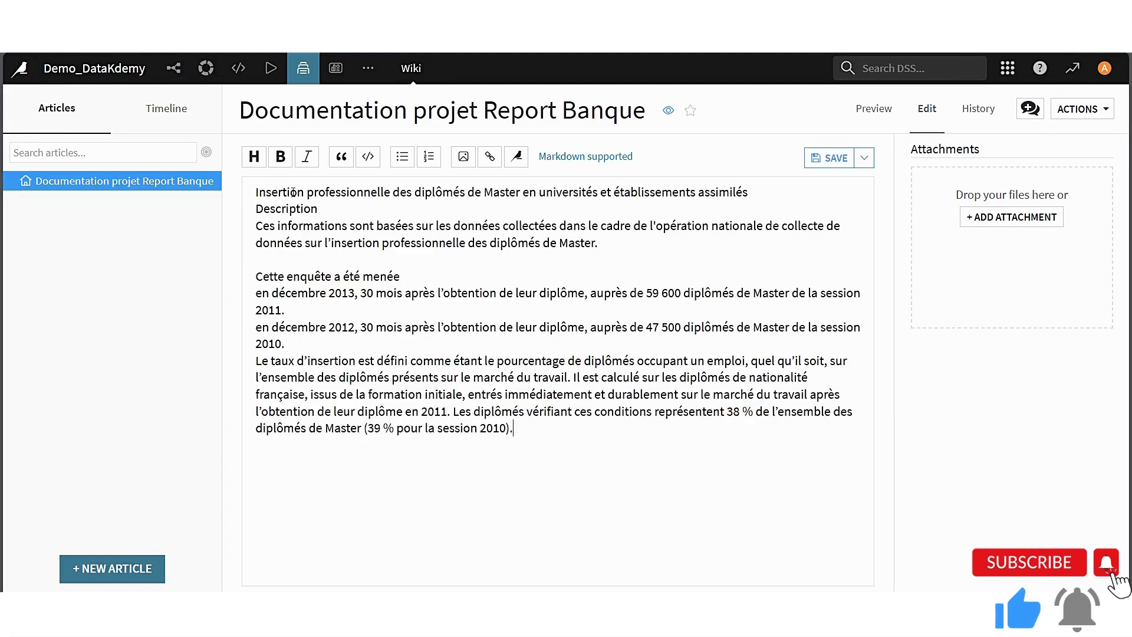
Add the bold Markdown heading "Objectif du projet" above the article's text, followed by a blank line, and save the article.
{"action": "left_click", "coordinate": [255, 192]}
{"action": "key", "text": "Return"}
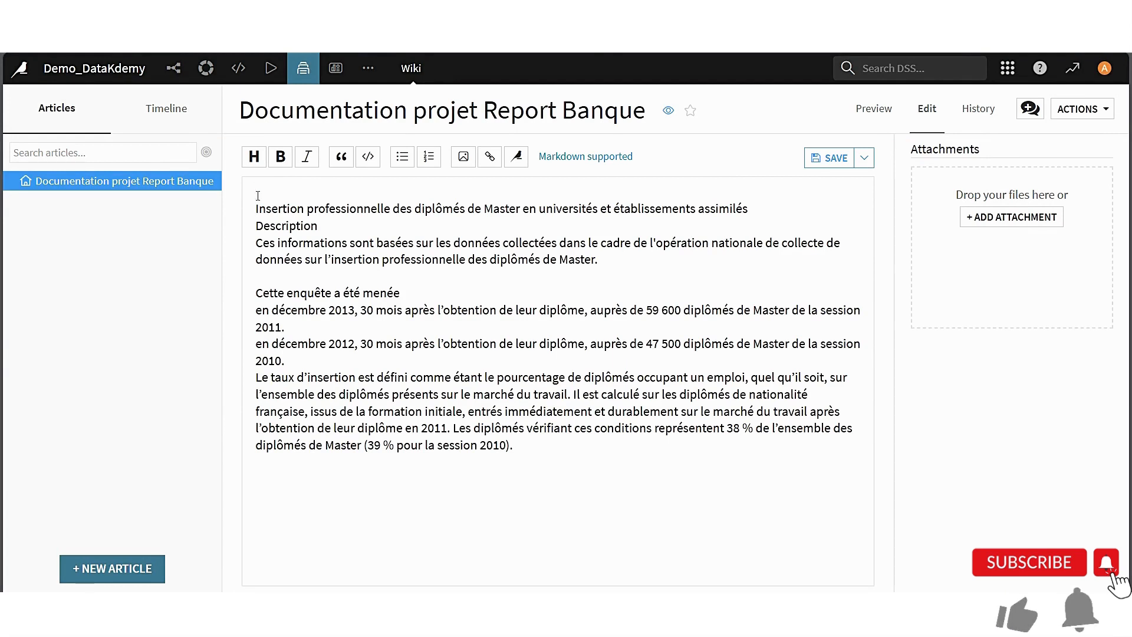
{"action": "type", "text": "**O"}
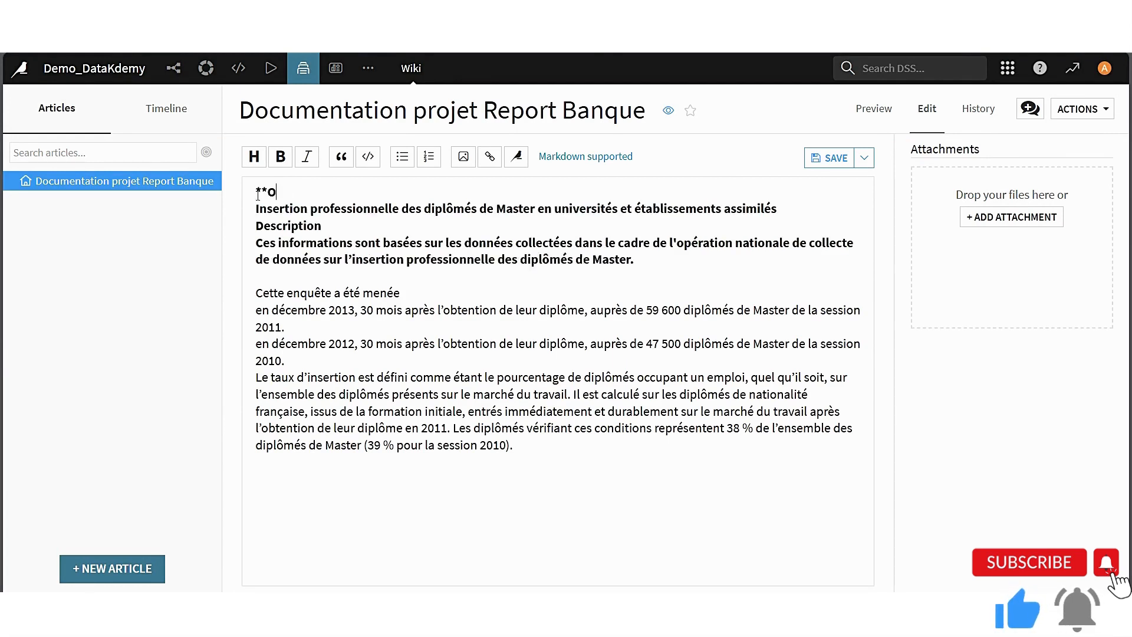
{"action": "type", "text": "bj"}
{"action": "type", "text": "ectif du"}
{"action": "type", "text": " r"}
{"action": "type", "text": "projet"}
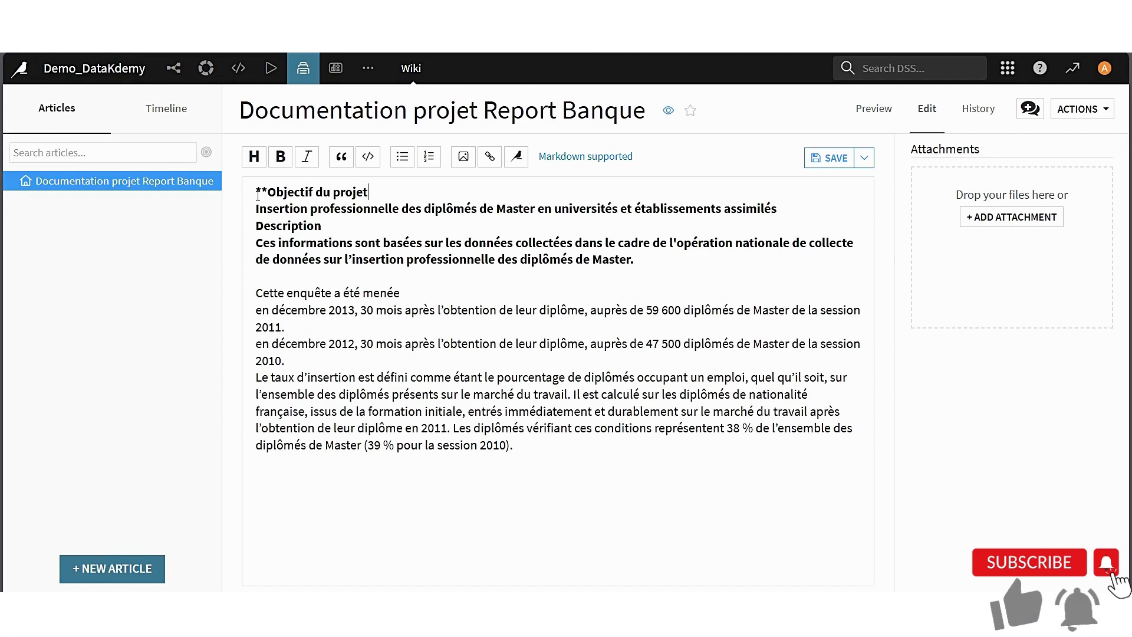
{"action": "type", "text": "**"}
{"action": "key", "text": "Return"}
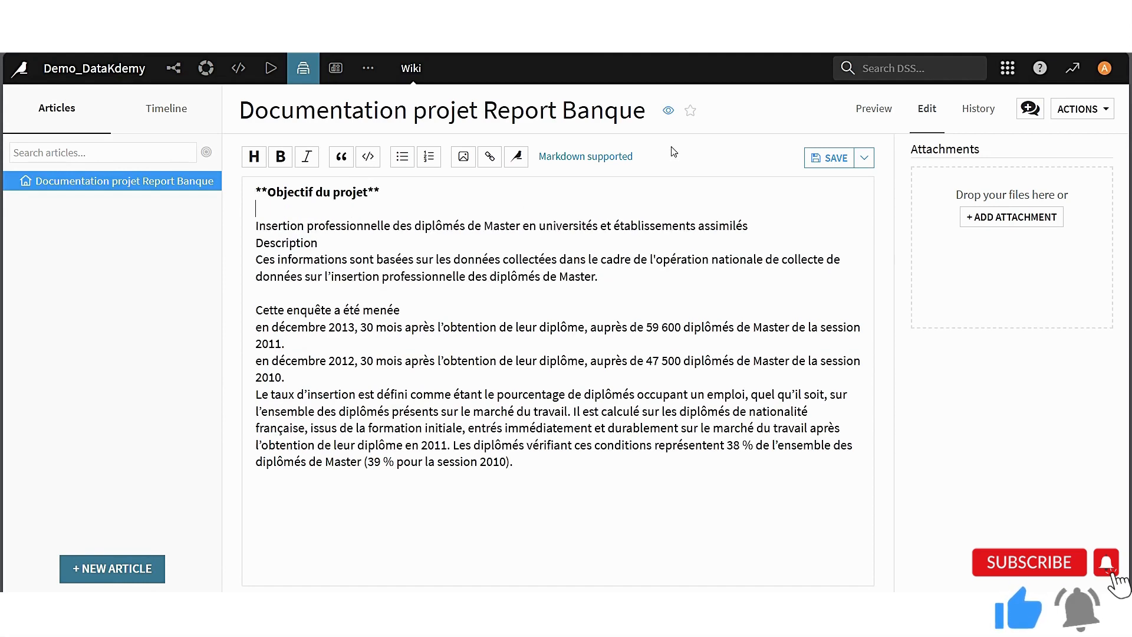
{"action": "left_click", "coordinate": [831, 158]}
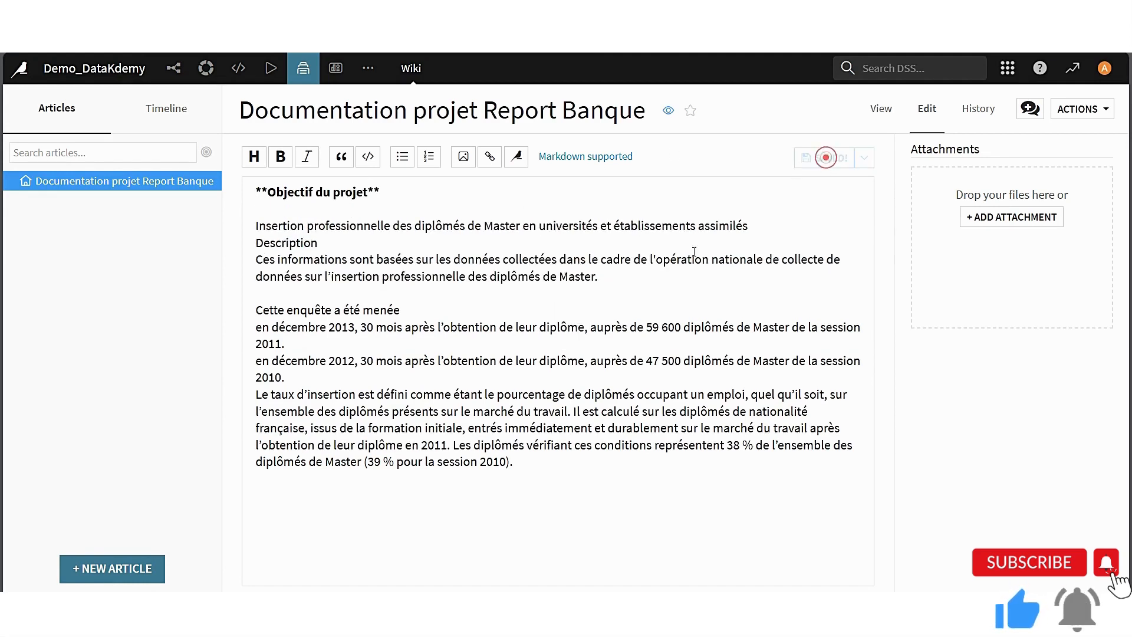
Put a period and a blank line after "Description", save the article and show its rendered view.
{"action": "left_click", "coordinate": [350, 246]}
{"action": "type", "text": "."}
{"action": "key", "text": "Return"}
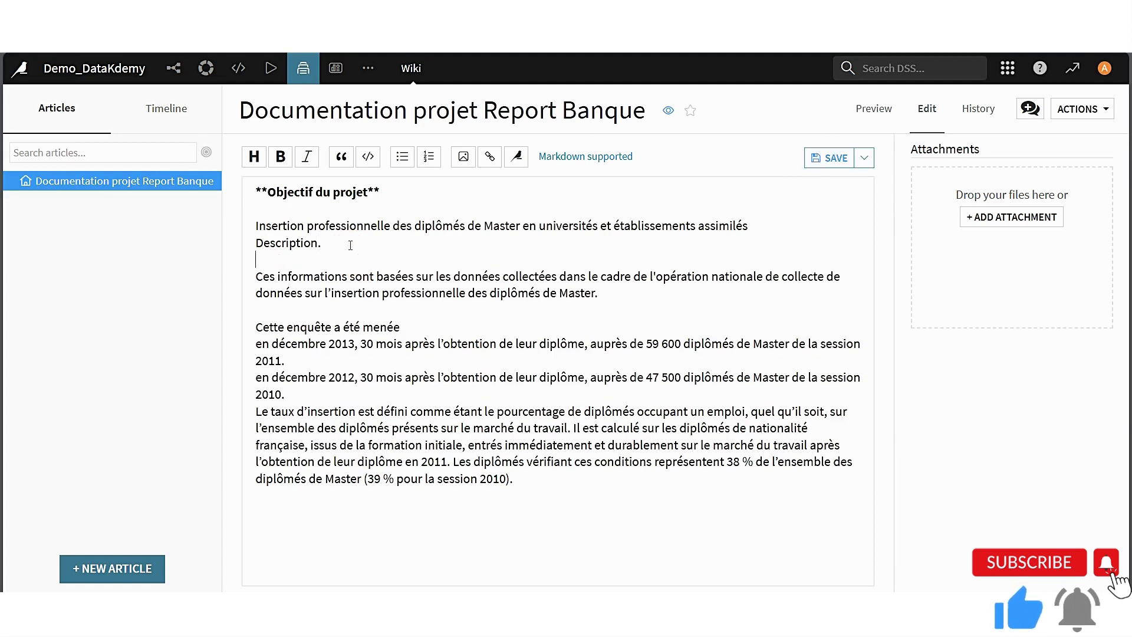
{"action": "left_click", "coordinate": [830, 157]}
{"action": "left_click", "coordinate": [880, 112]}
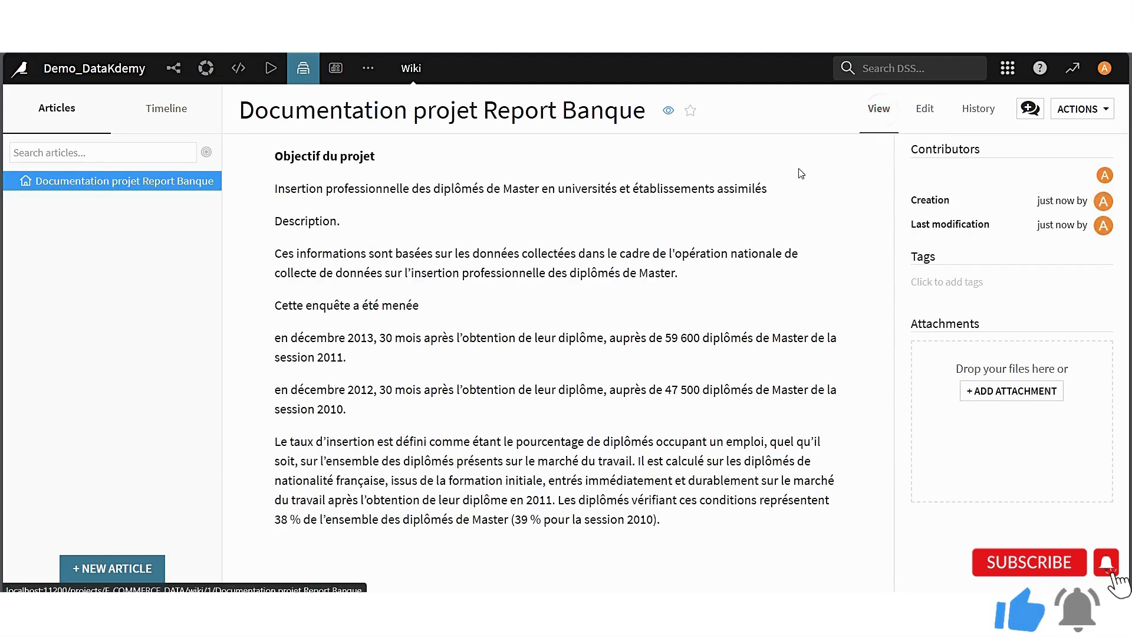
{"action": "left_click", "coordinate": [475, 367]}
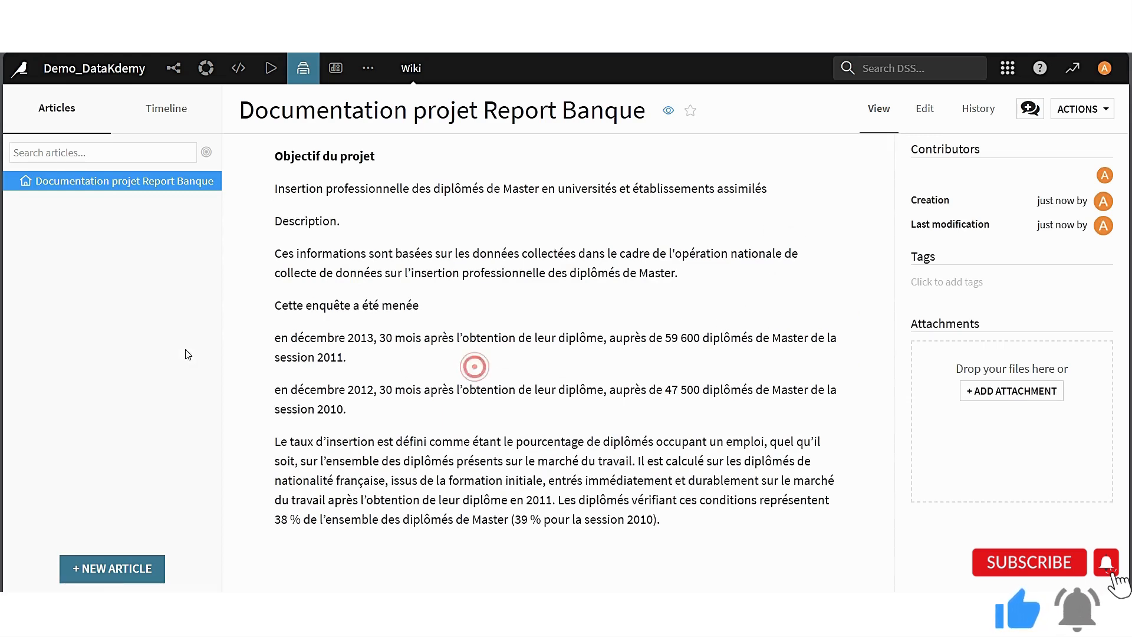
Create an empty wiki article named "Description des données" with "Documentation projet Report Banque" as its parent article.
{"action": "left_click", "coordinate": [142, 571]}
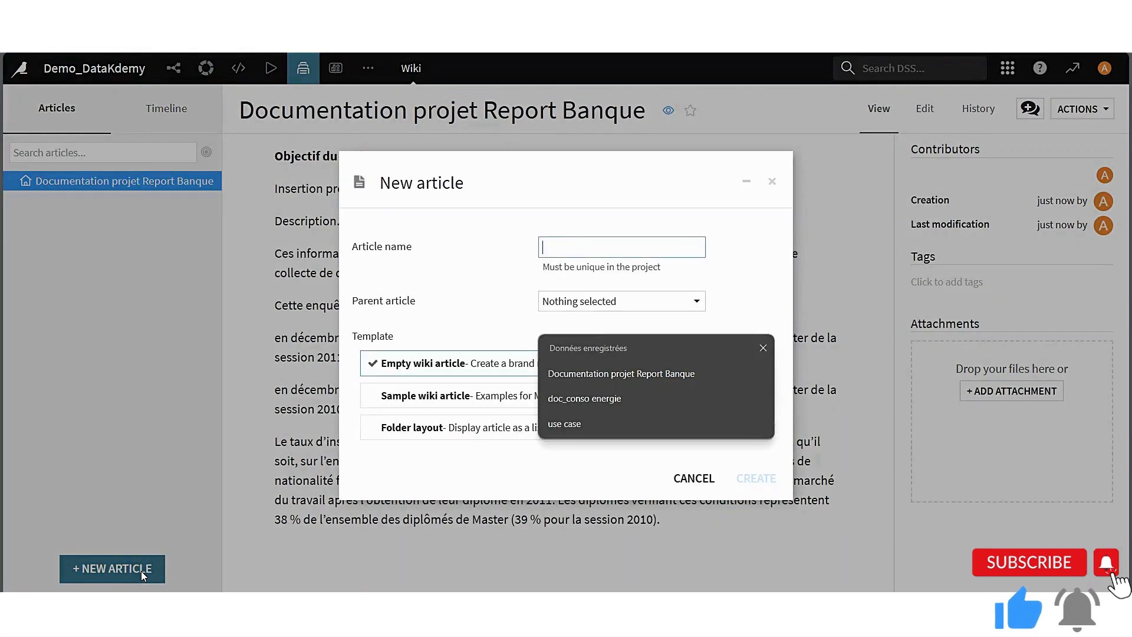
{"action": "left_click", "coordinate": [575, 247]}
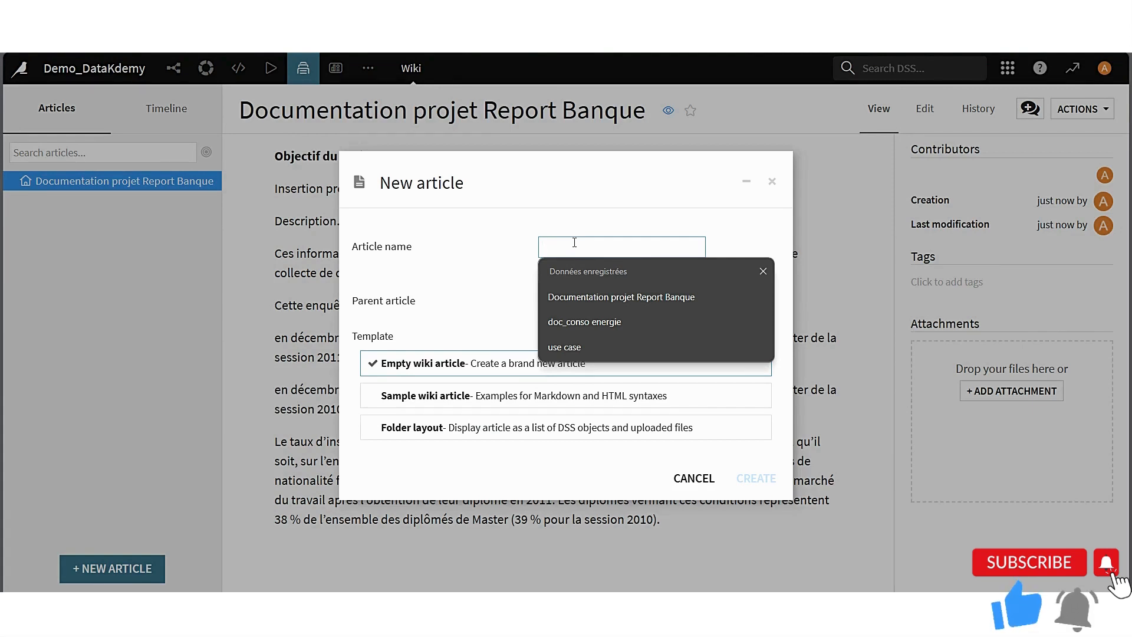
{"action": "type", "text": "doc"}
{"action": "key", "text": "BackSpace"}
{"action": "key", "text": "BackSpace"}
{"action": "key", "text": "BackSpace"}
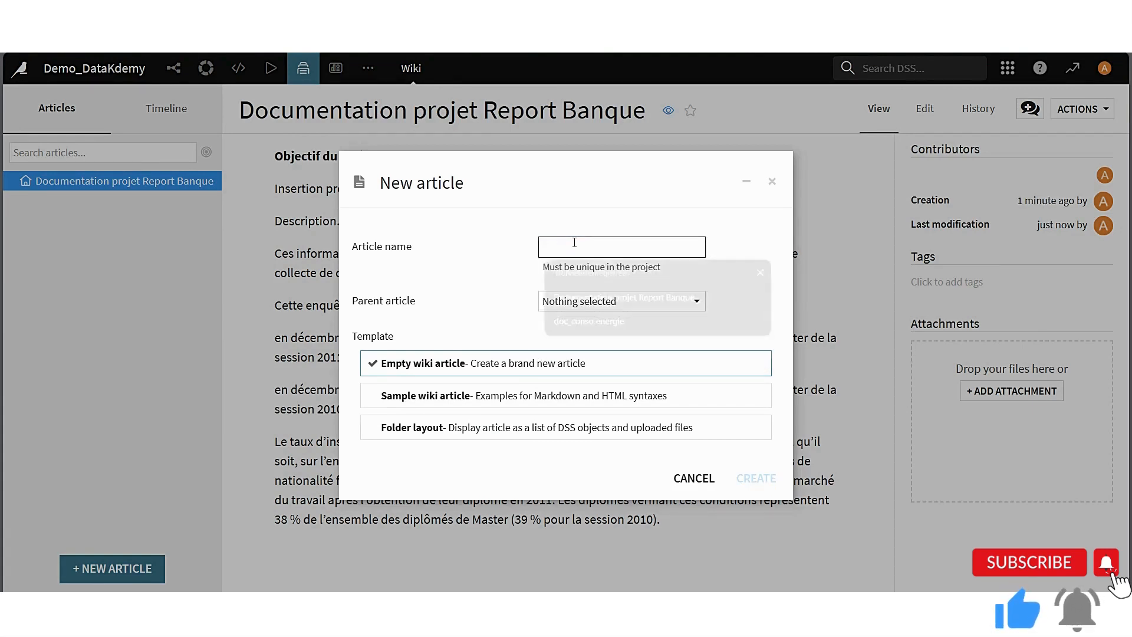
{"action": "type", "text": "Desc"}
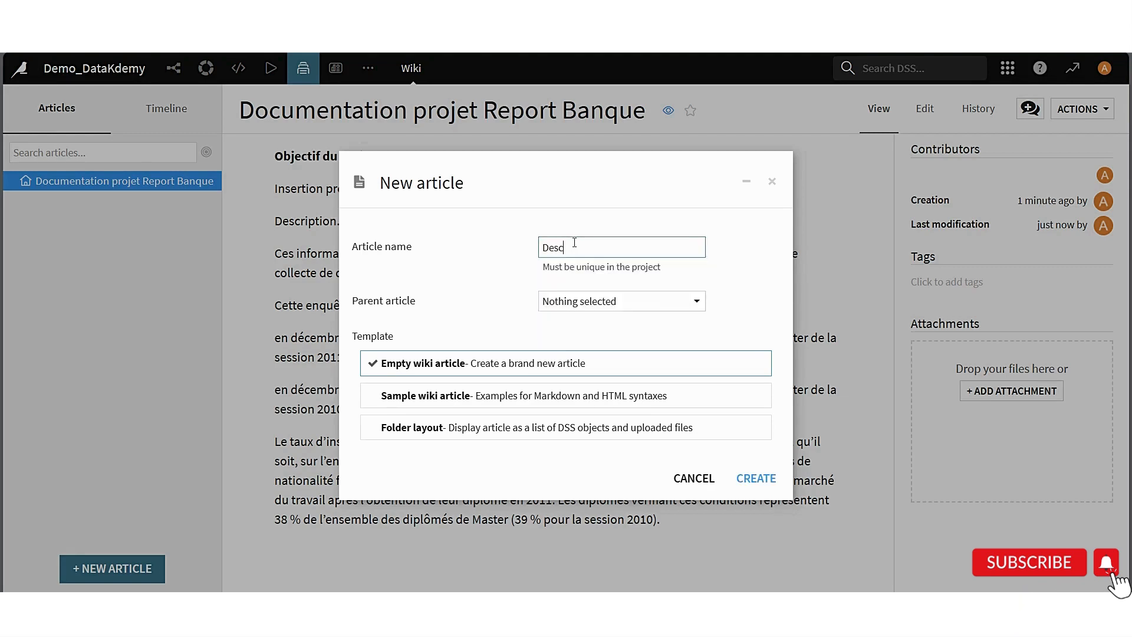
{"action": "type", "text": "ription des données"}
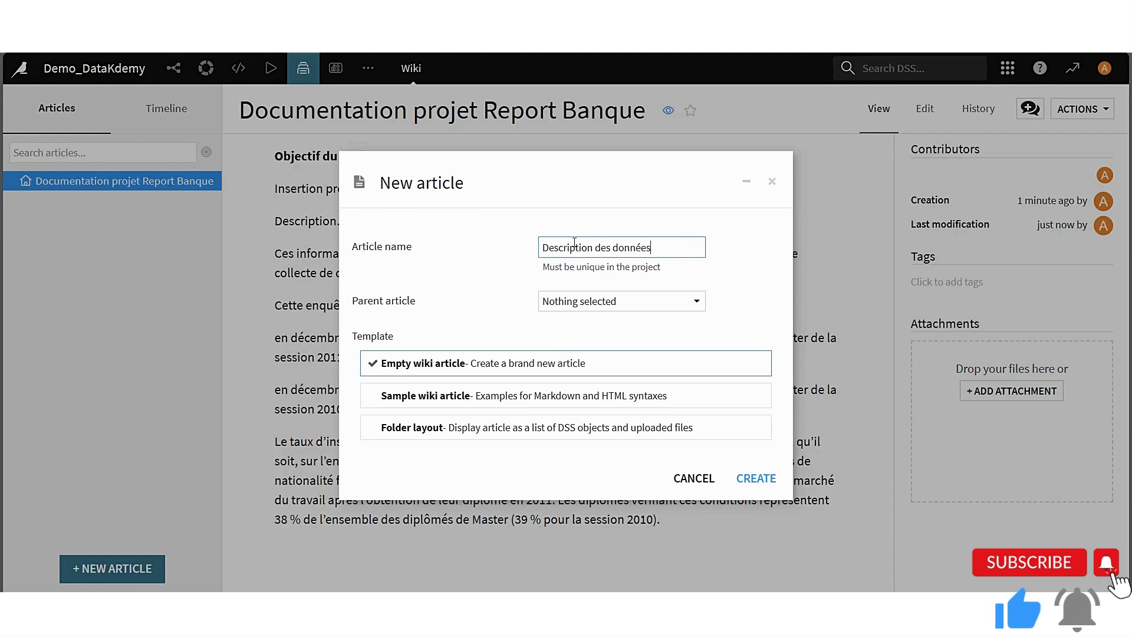
{"action": "left_click", "coordinate": [696, 303]}
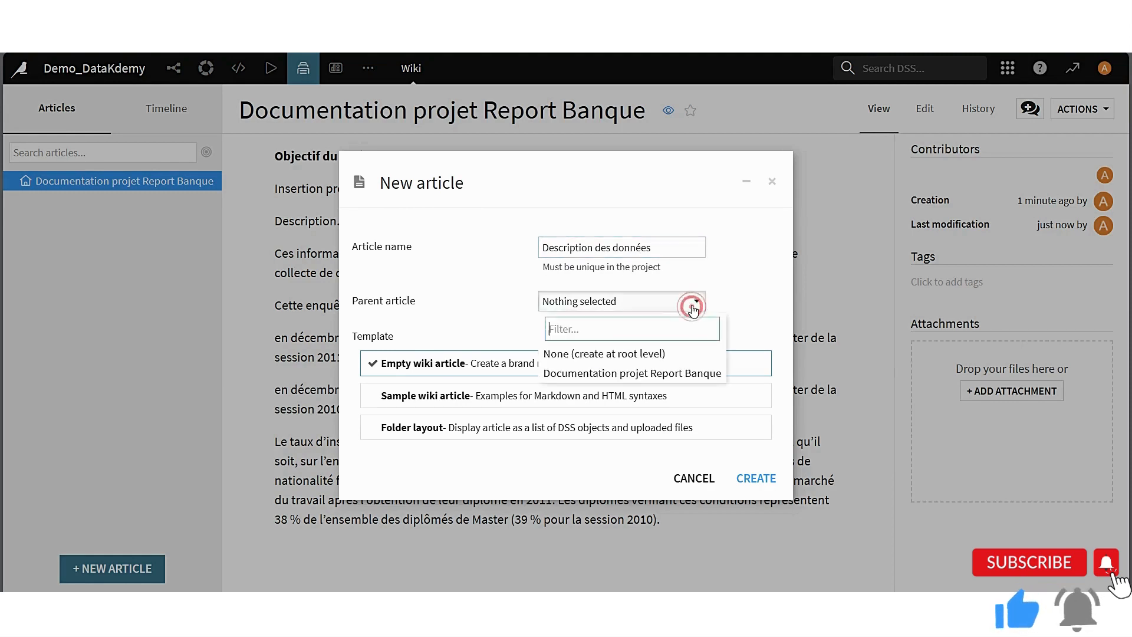
{"action": "left_click", "coordinate": [632, 373]}
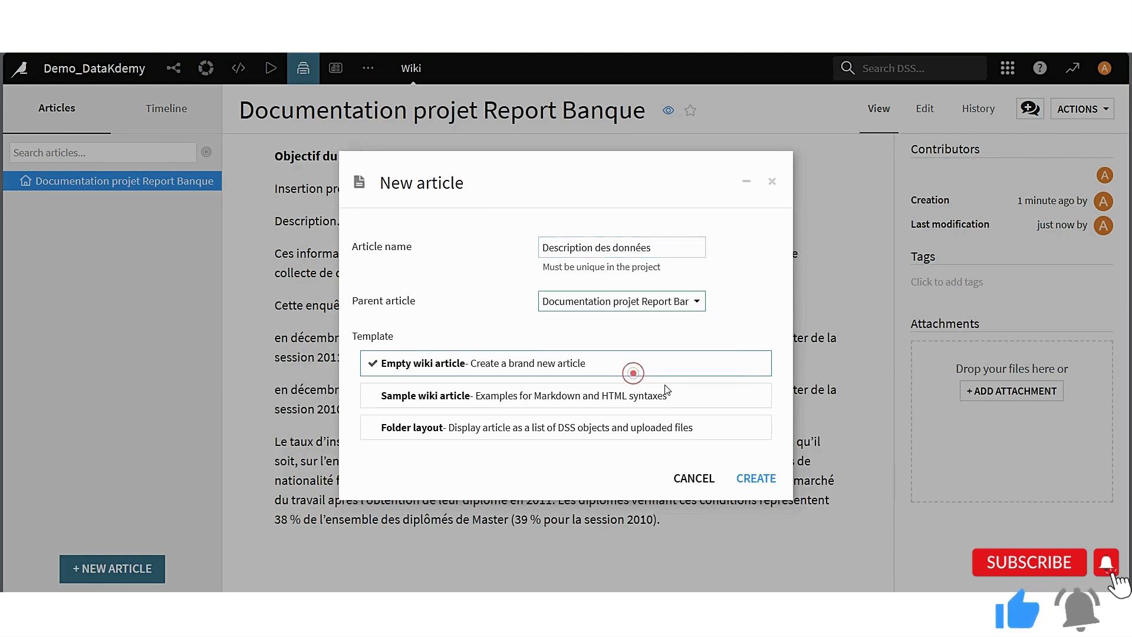
{"action": "left_click", "coordinate": [688, 302]}
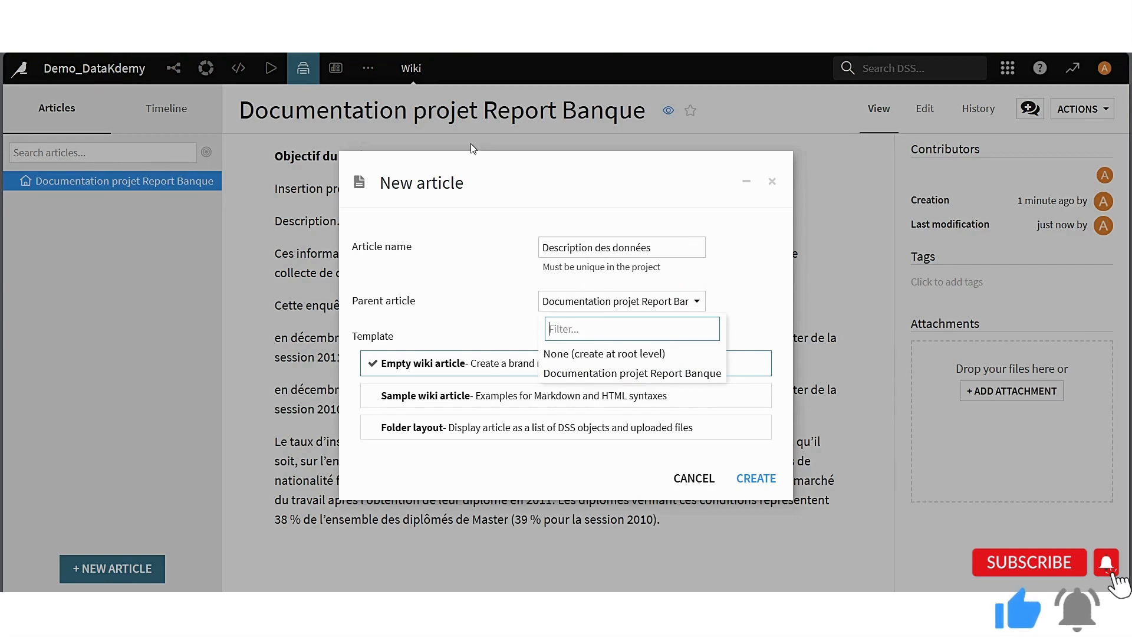
{"action": "left_click", "coordinate": [656, 374]}
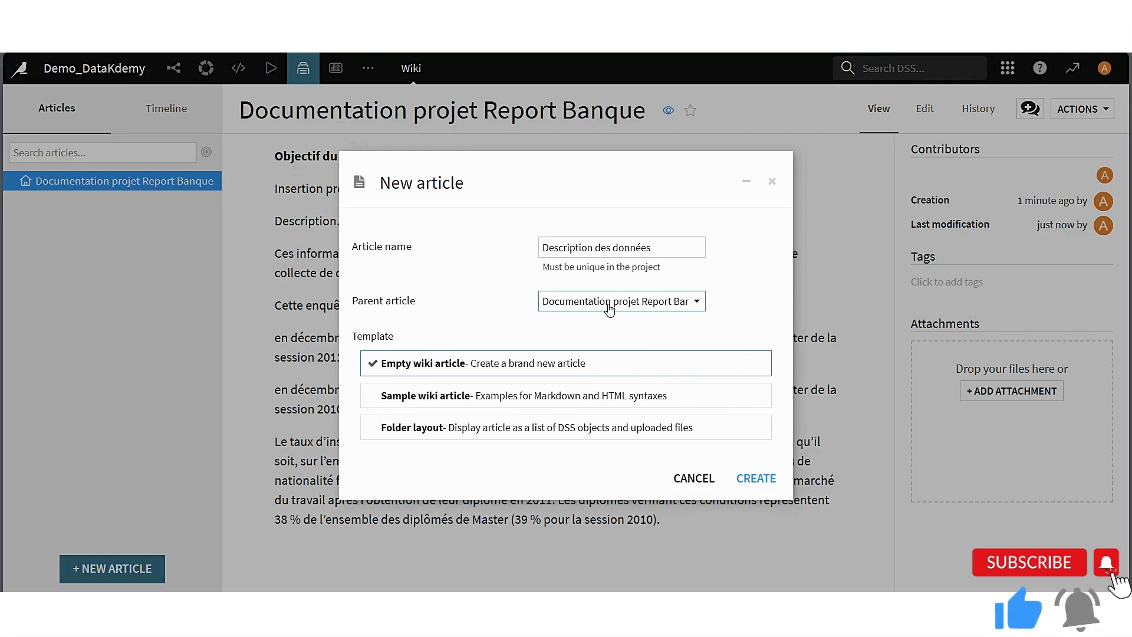
{"action": "left_click", "coordinate": [763, 480]}
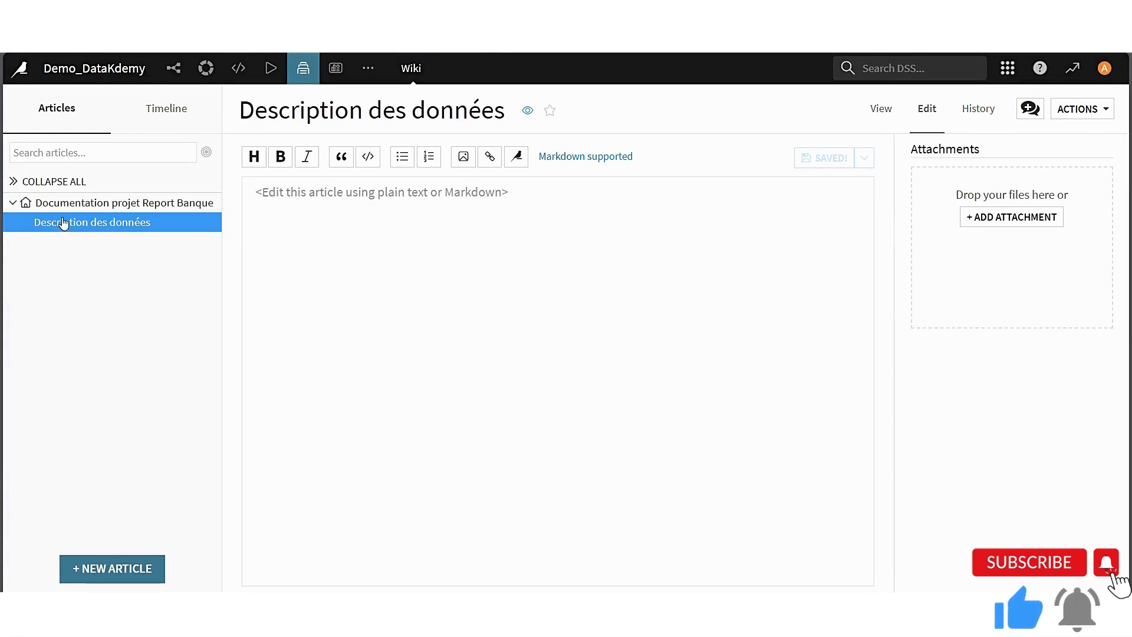
View the parent article "Documentation projet Report Banque" and its child article "Description des données" in turn.
{"action": "left_click", "coordinate": [92, 204]}
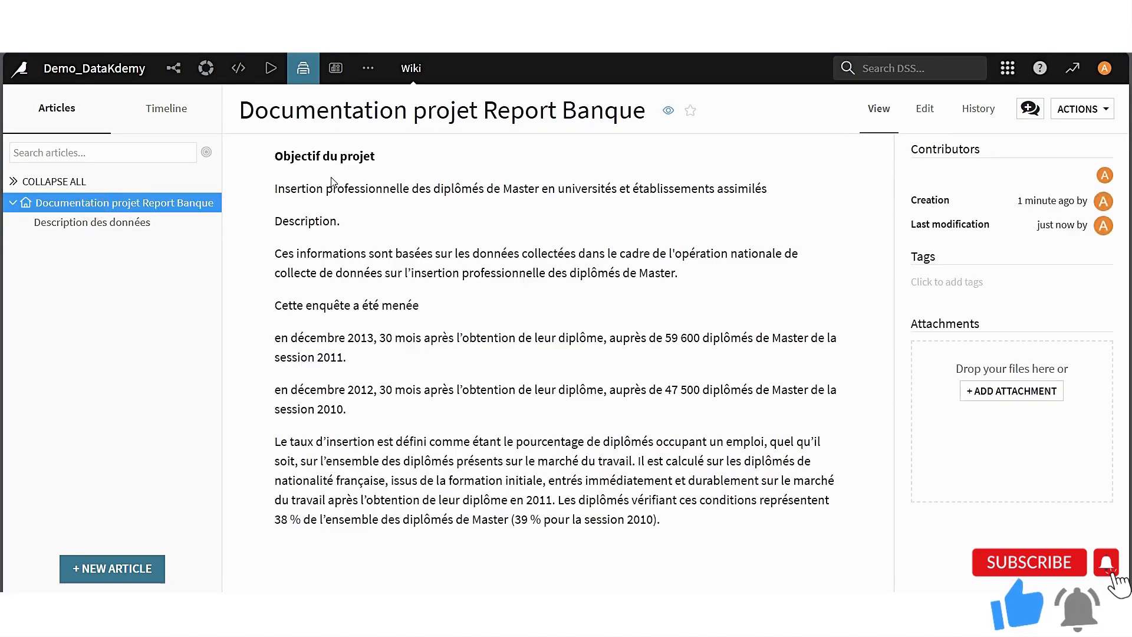
{"action": "left_click", "coordinate": [111, 224]}
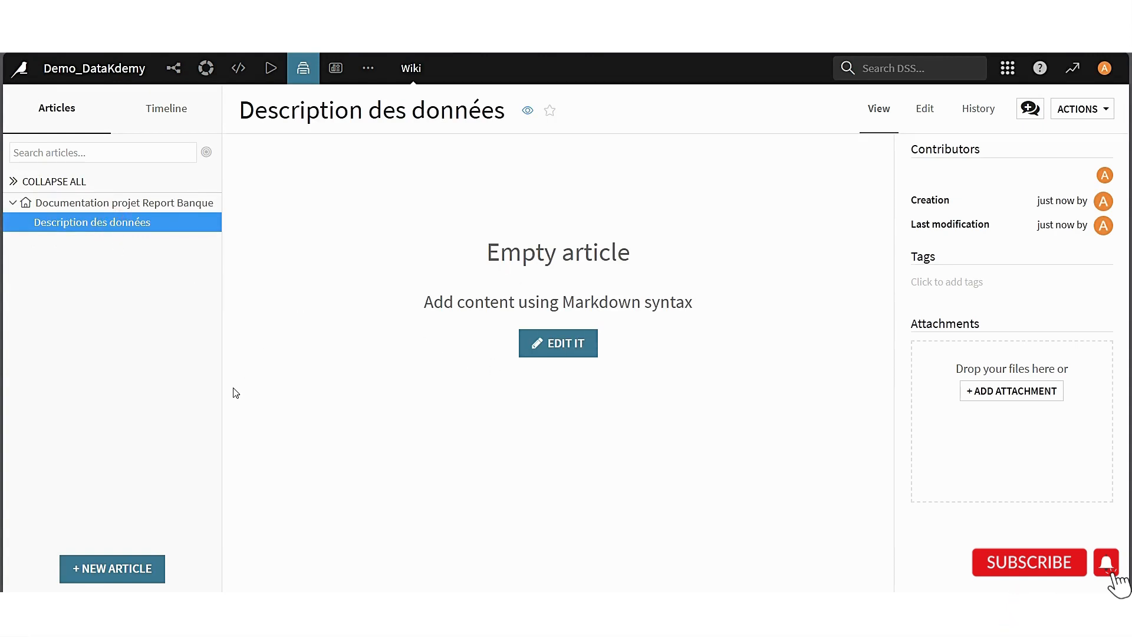
{"action": "left_click", "coordinate": [347, 314]}
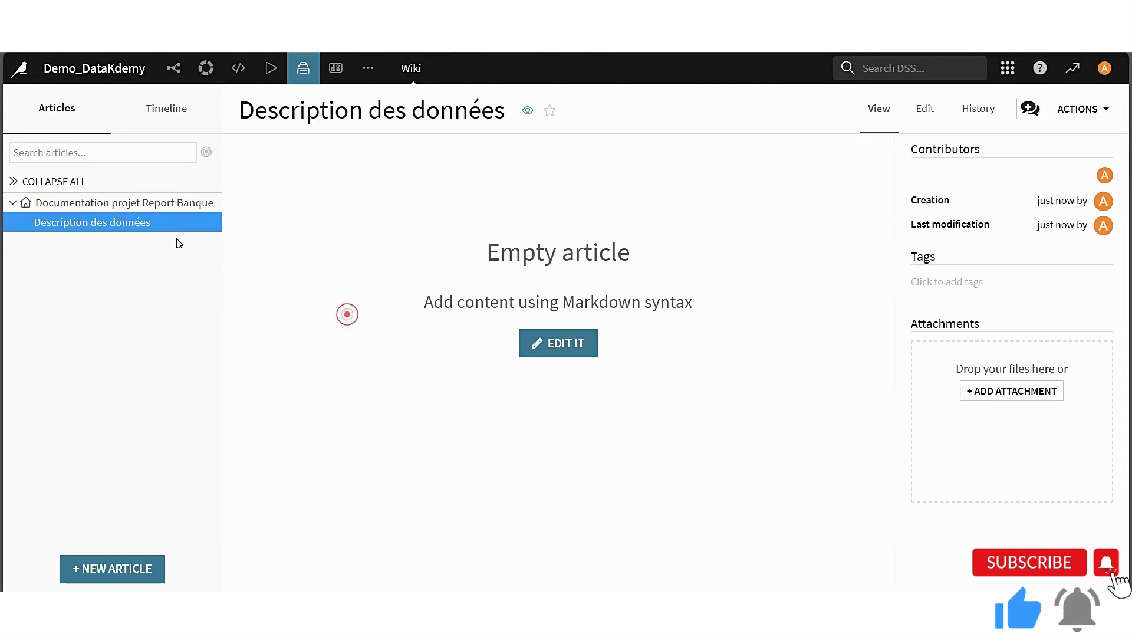
{"action": "left_click", "coordinate": [151, 204]}
{"action": "left_click", "coordinate": [433, 386]}
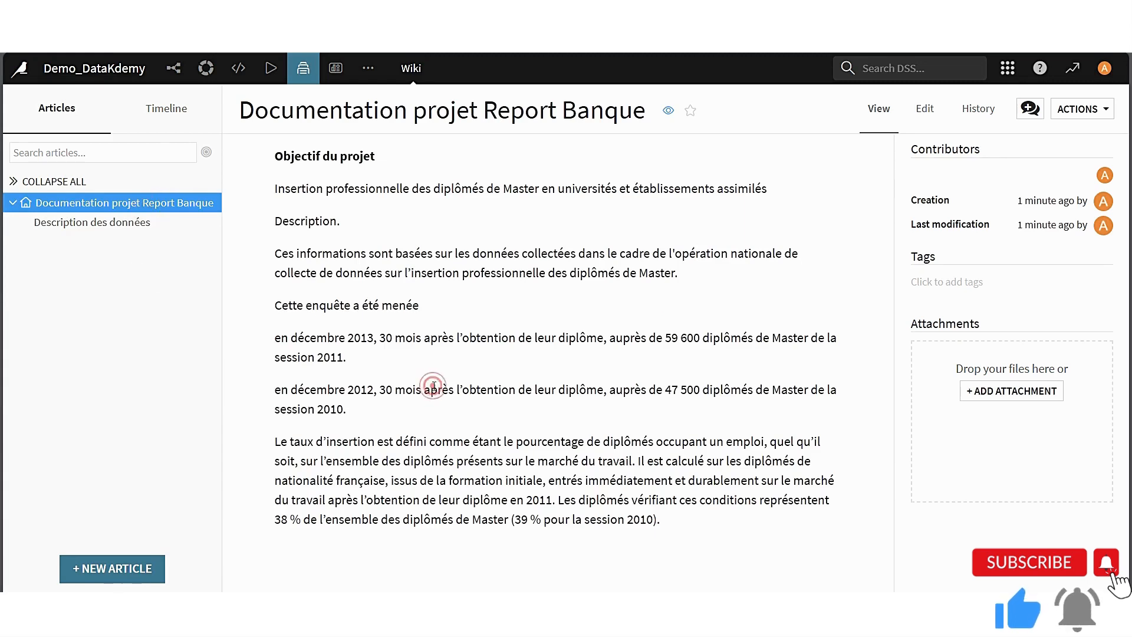
{"action": "left_click", "coordinate": [137, 222]}
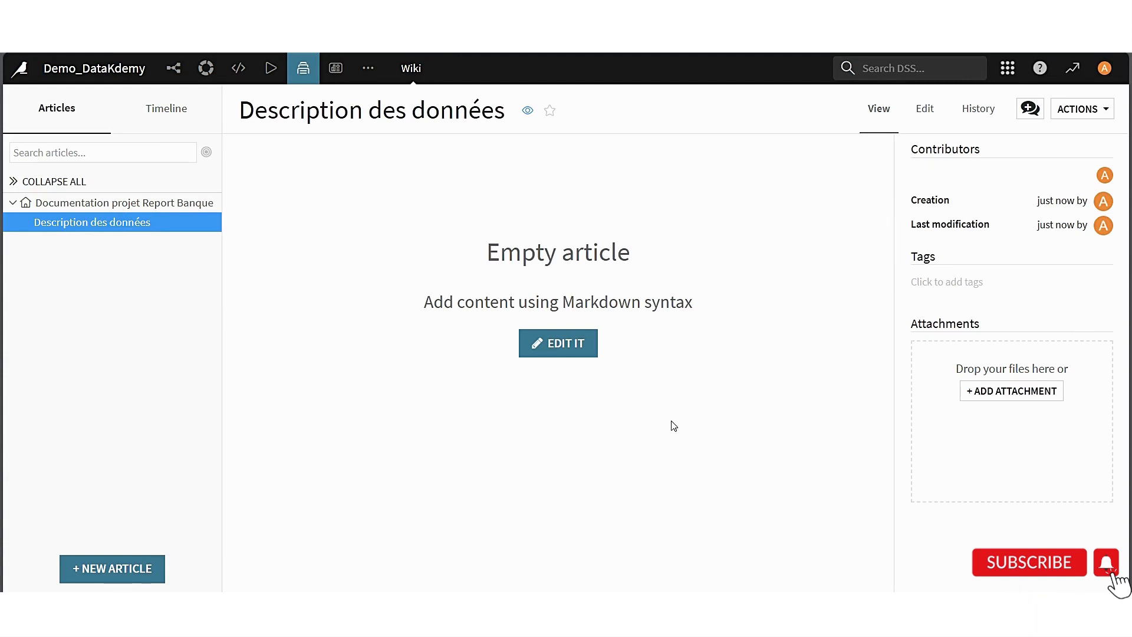
Write "Mes données proviennent du site de l'INSEE" in the "Description des données" article.
{"action": "left_click", "coordinate": [580, 349]}
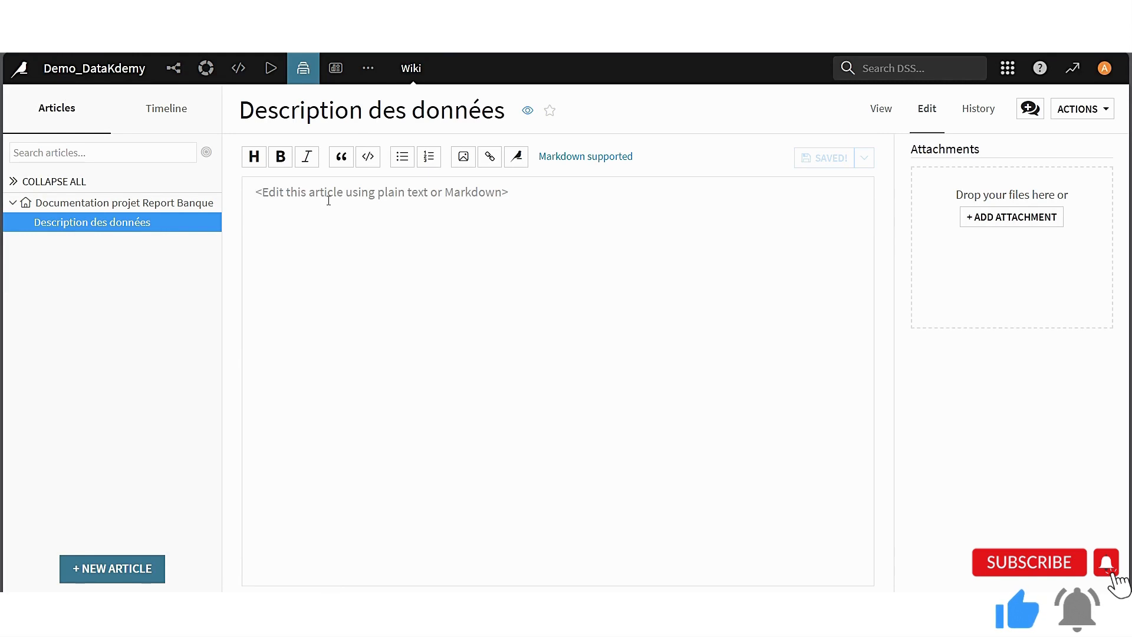
{"action": "type", "text": "Mes donnée"}
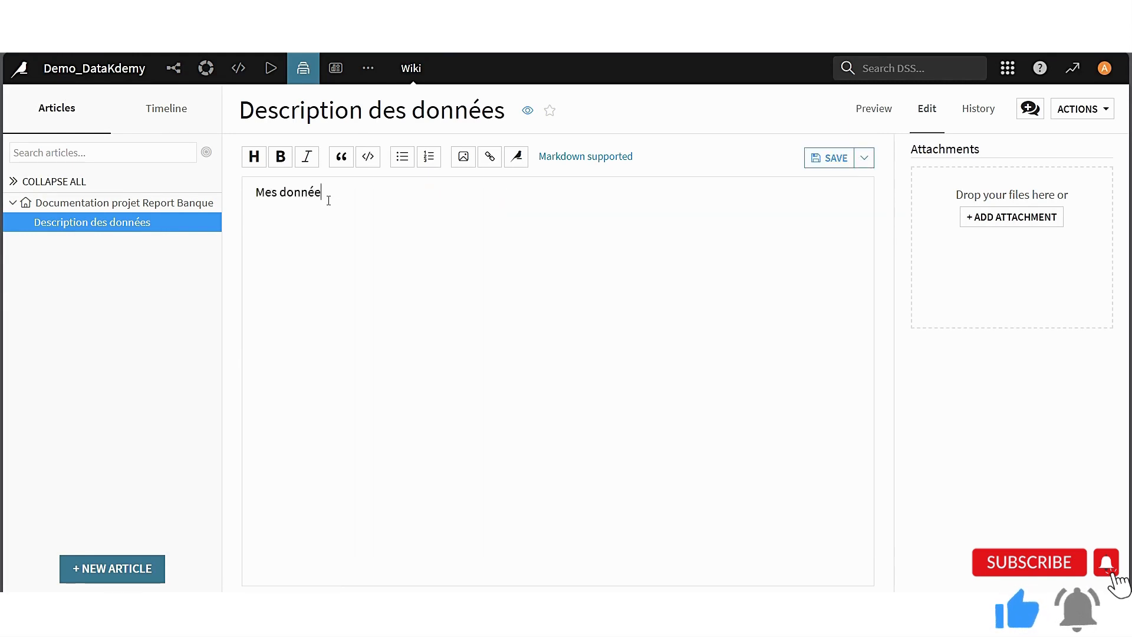
{"action": "type", "text": "s prov"}
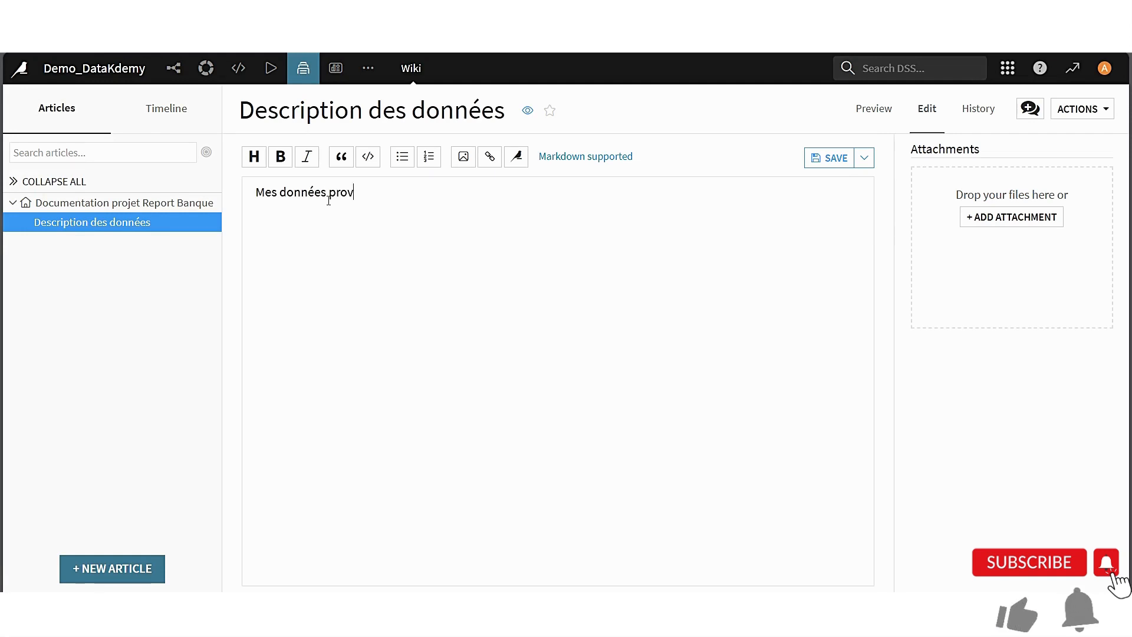
{"action": "type", "text": "iennent de l'"}
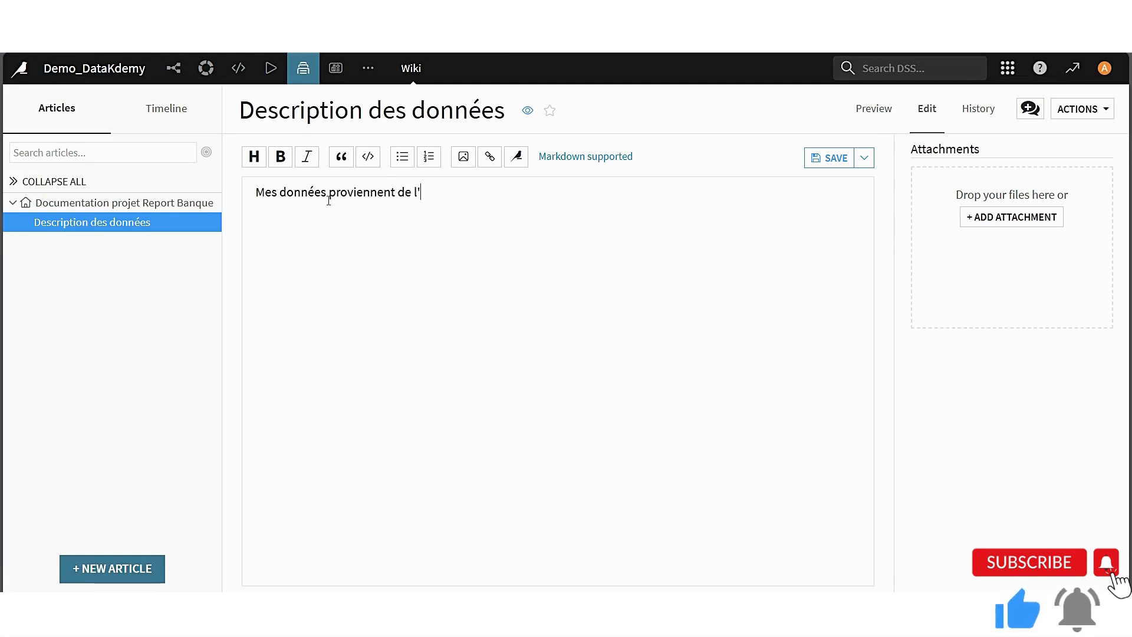
{"action": "type", "text": "iNSEE"}
{"action": "left_click", "coordinate": [423, 192]}
{"action": "key", "text": "BackSpace"}
{"action": "key", "text": "BackSpace"}
{"action": "key", "text": "BackSpace"}
{"action": "key", "text": "BackSpace"}
{"action": "key", "text": "BackSpace"}
{"action": "type", "text": "u "}
{"action": "type", "text": "site de l"}
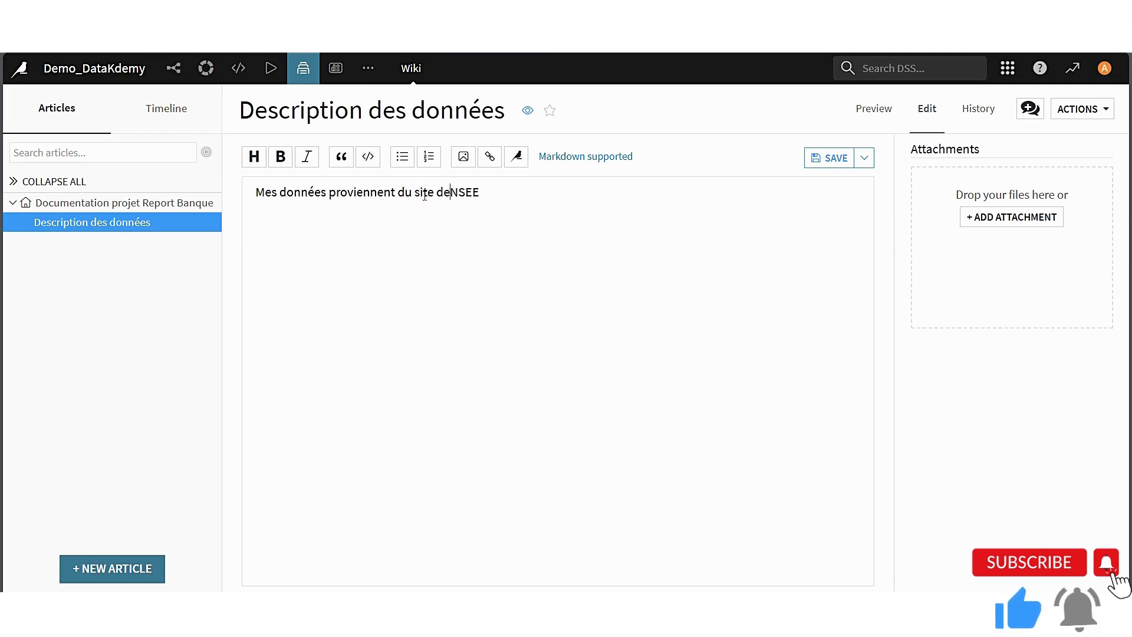
{"action": "type", "text": "'I"}
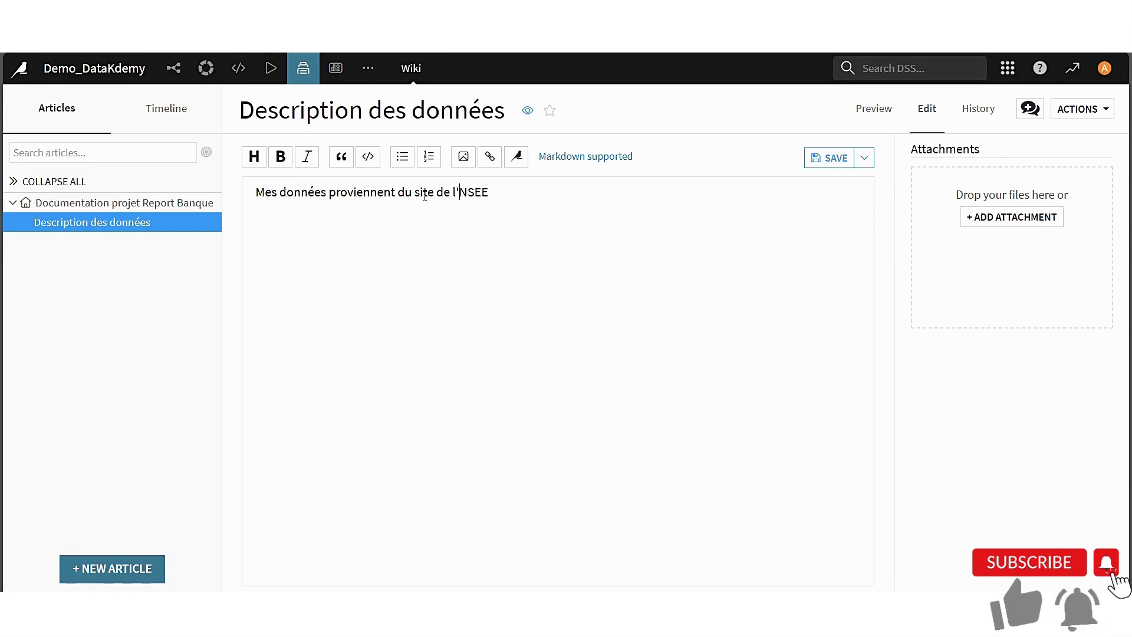
Add the bold Markdown heading "Provenance des données" above the INSEE sentence, followed by a blank line, and save the article.
{"action": "left_click", "coordinate": [256, 192]}
{"action": "key", "text": "Return"}
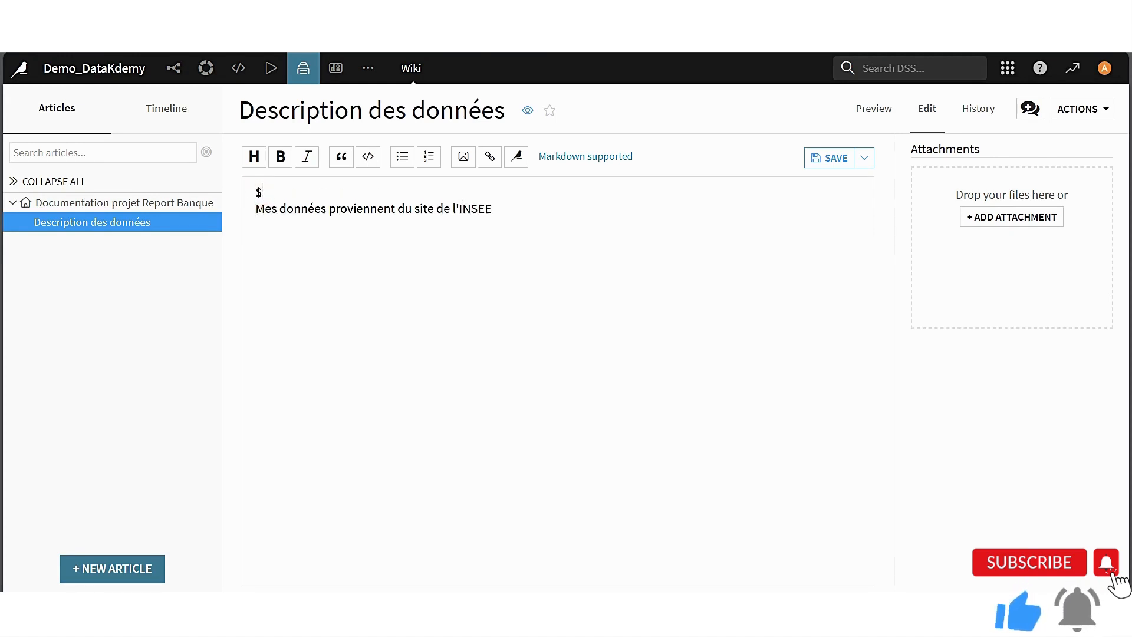
{"action": "type", "text": "**Pr"}
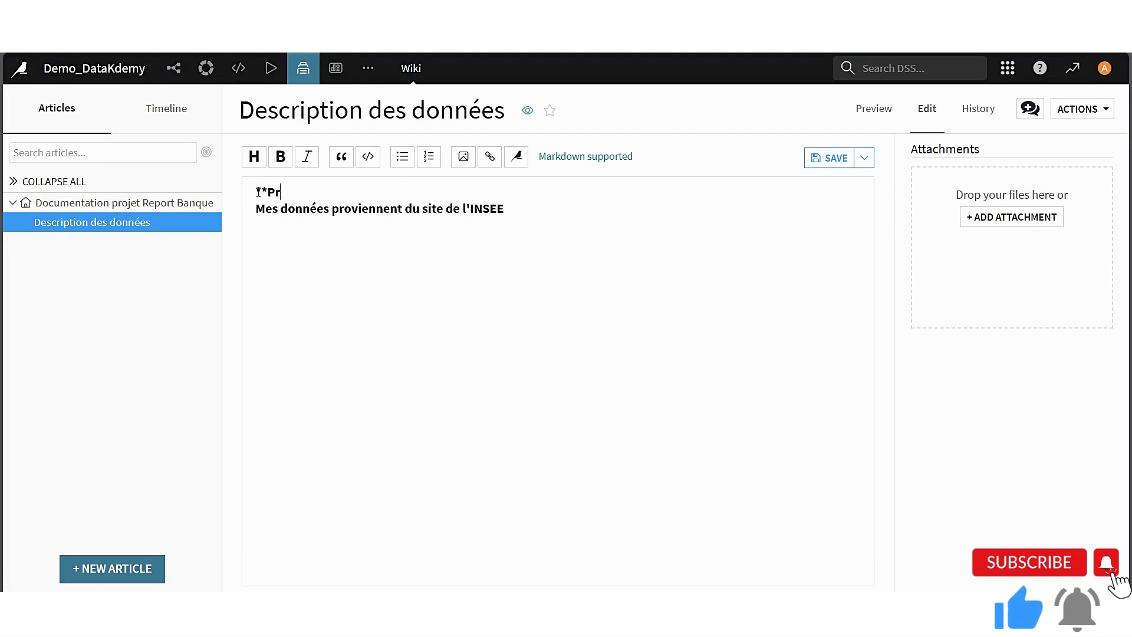
{"action": "type", "text": "ovenance des données"}
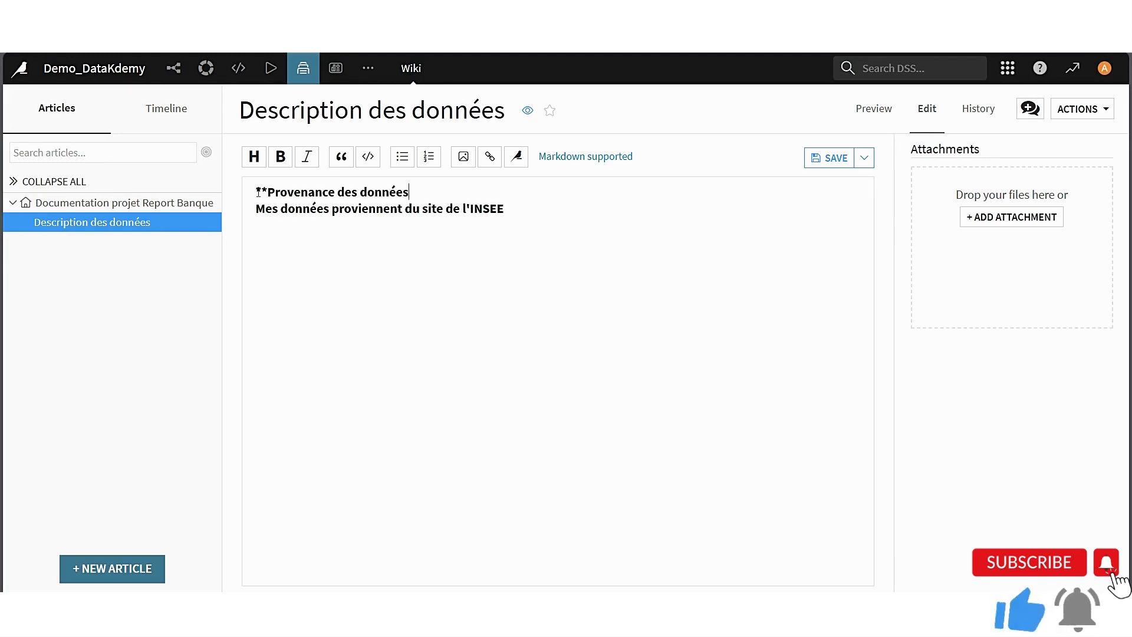
{"action": "type", "text": "**"}
{"action": "key", "text": "Return"}
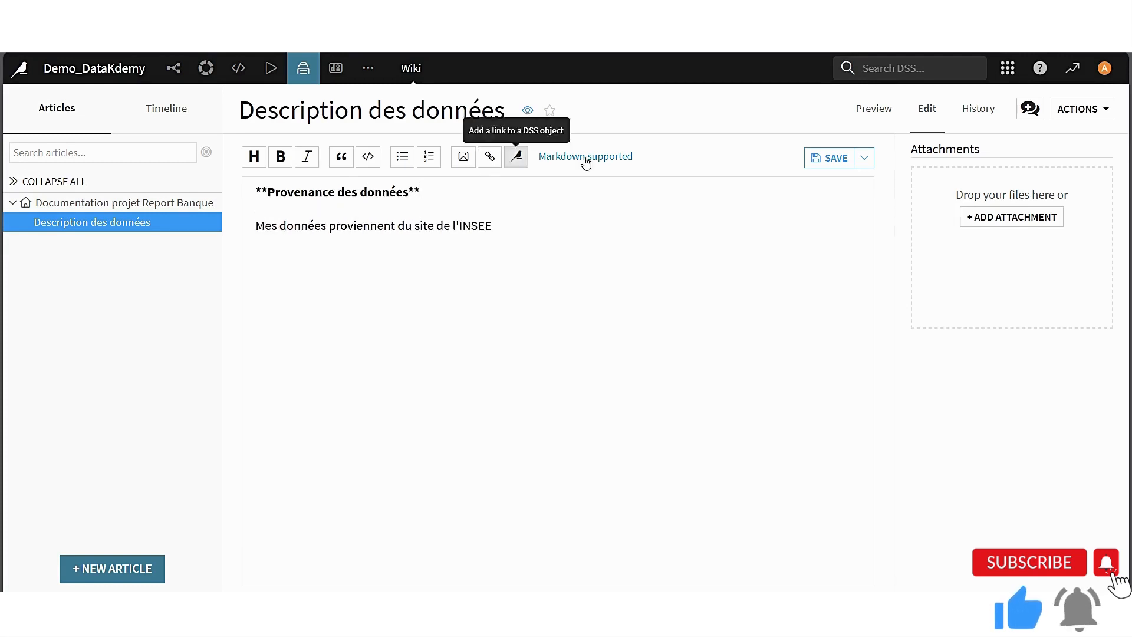
{"action": "left_click", "coordinate": [831, 157]}
Add the line "Lien vers les données" below the INSEE sentence and copy the address of the data.gouv.fr dataset page.
{"action": "left_click", "coordinate": [506, 318]}
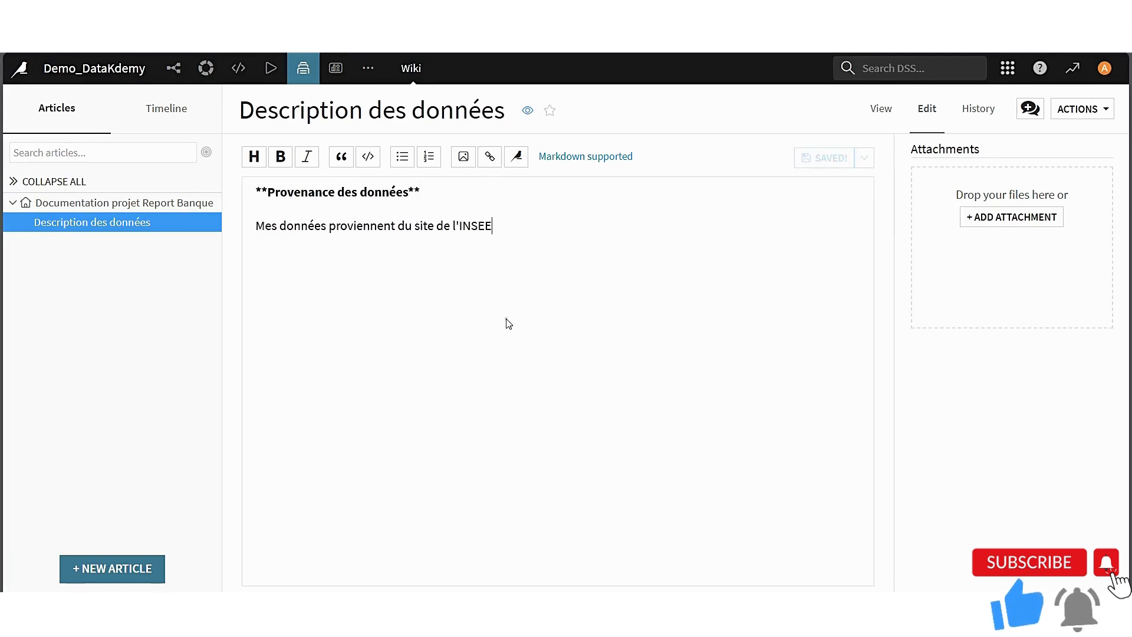
{"action": "key", "text": "Return"}
{"action": "key", "text": "Return"}
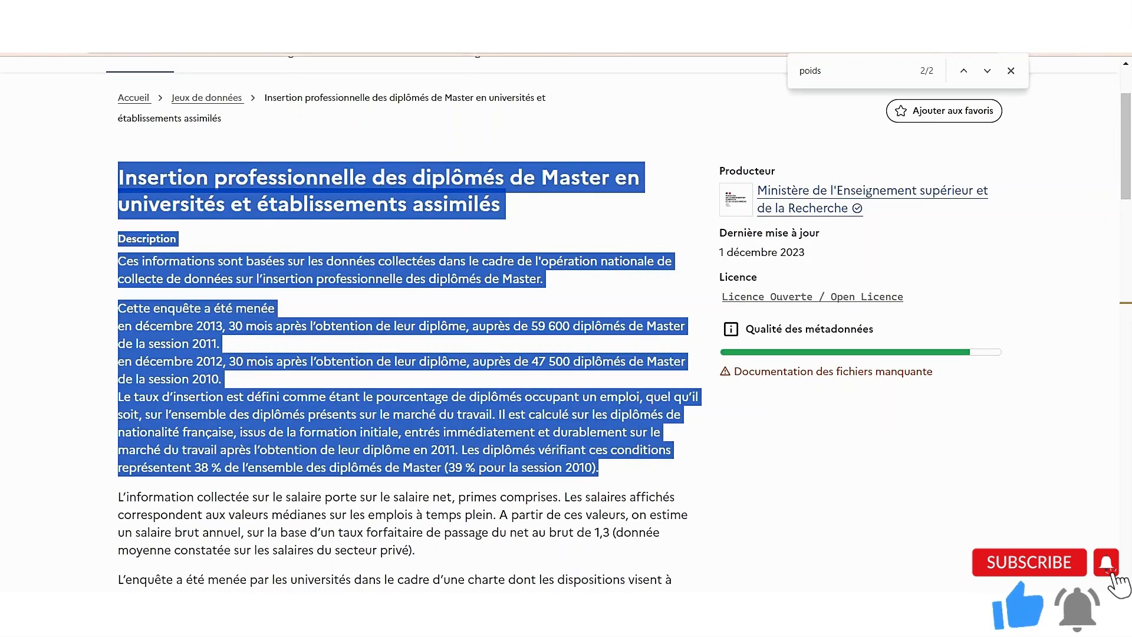
{"action": "left_click", "coordinate": [476, 54]}
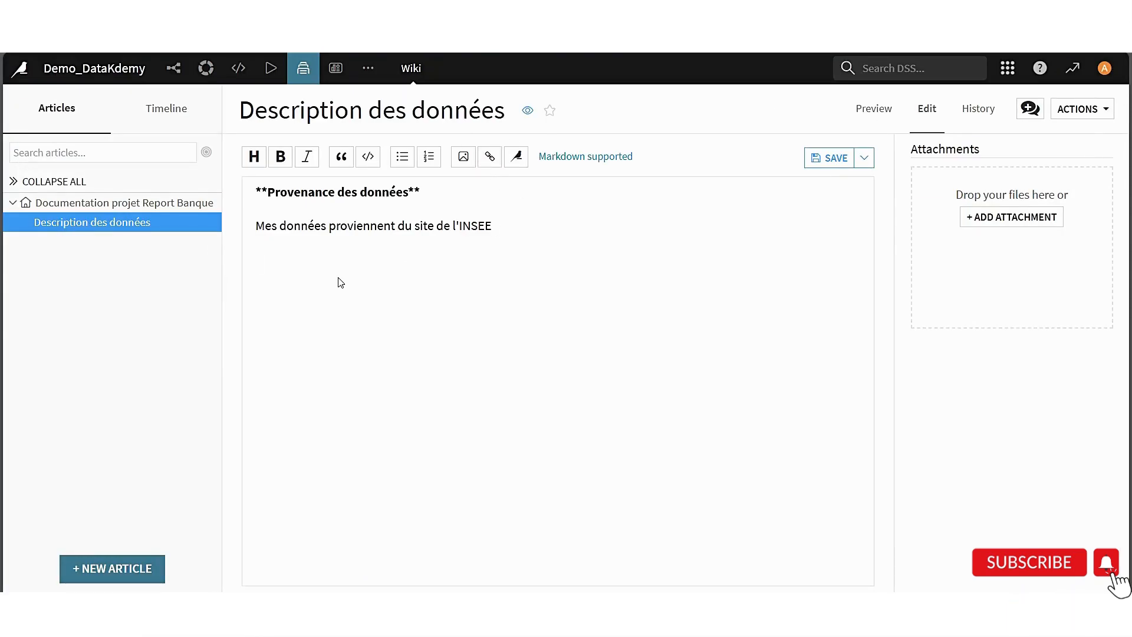
{"action": "type", "text": "vers"}
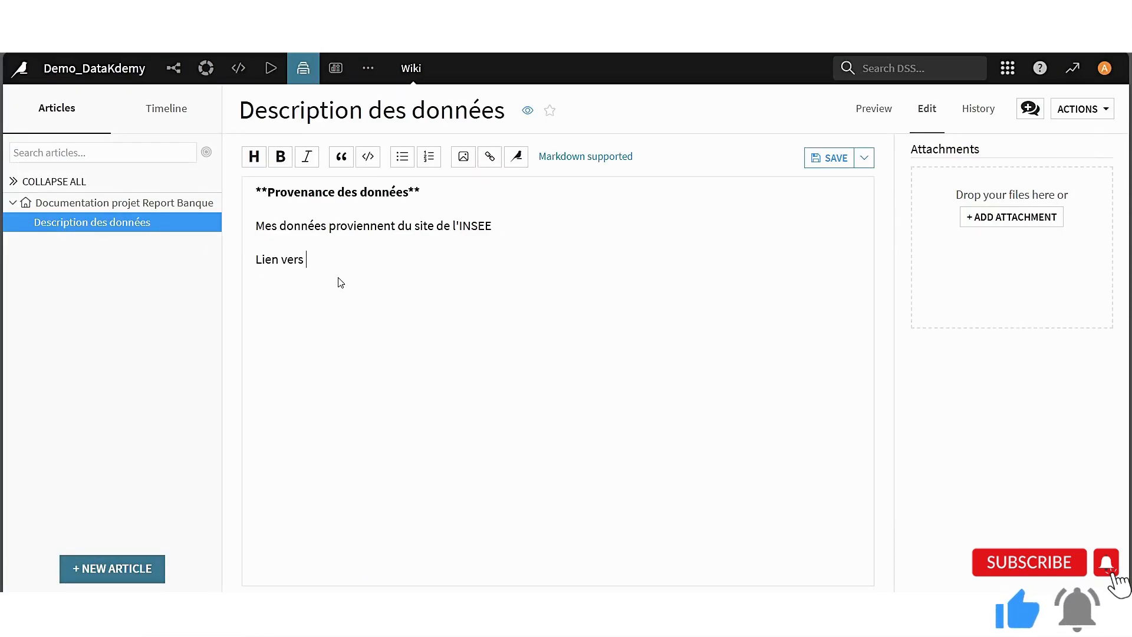
{"action": "type", "text": " les données"}
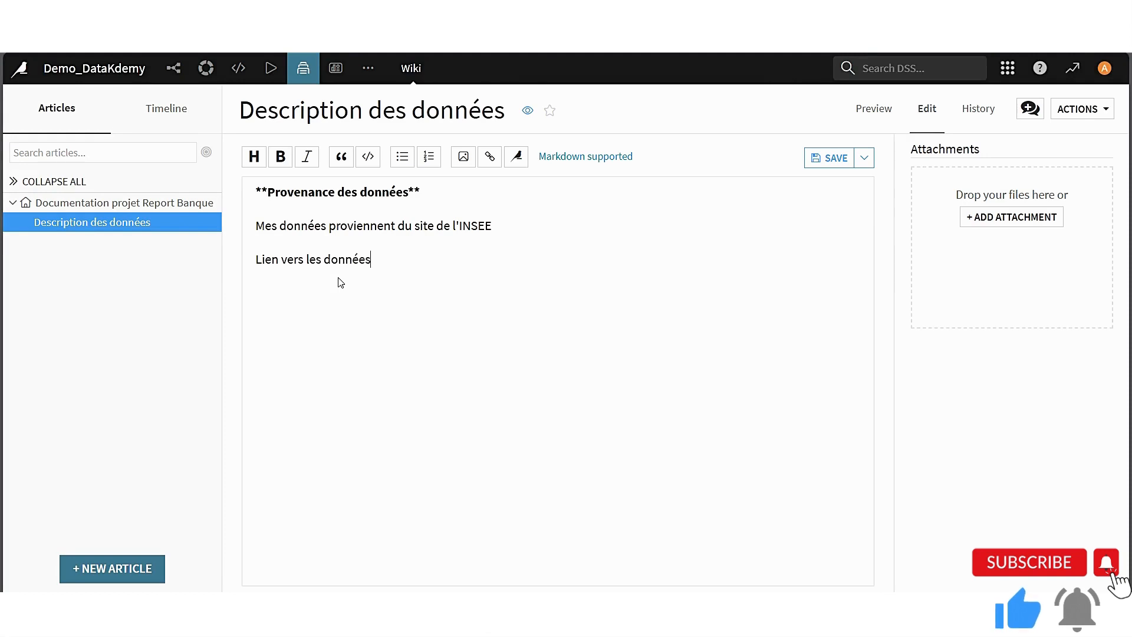
Insert a link labelled "insee" to the copied data.gouv.fr dataset address after "Lien vers les données".
{"action": "left_click", "coordinate": [490, 157]}
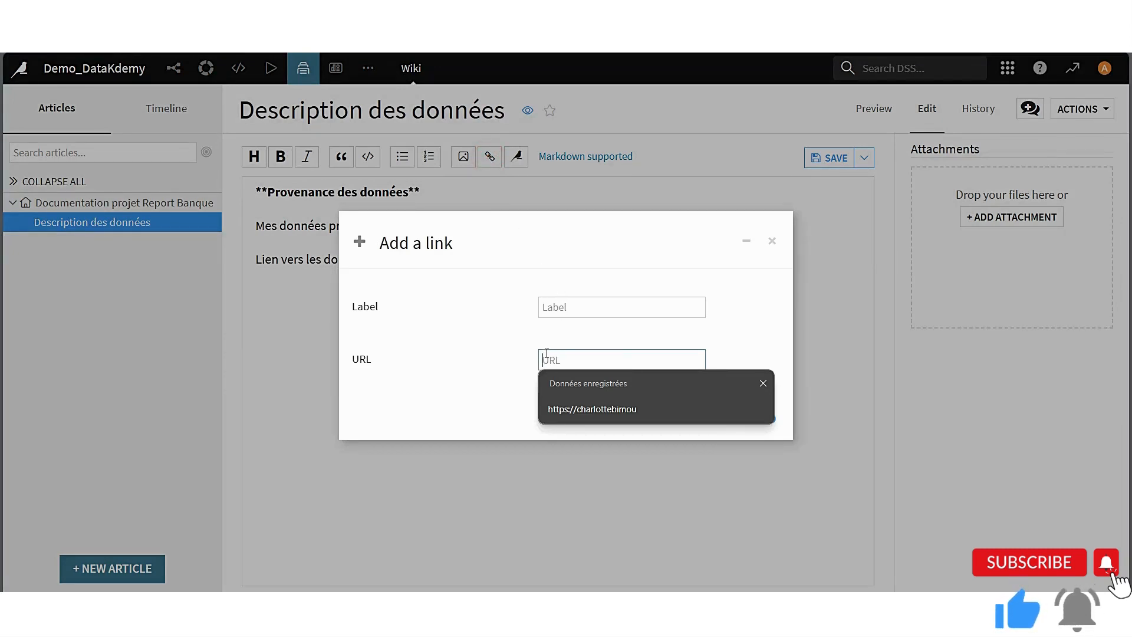
{"action": "key", "text": "ctrl+v"}
{"action": "left_click", "coordinate": [572, 307]}
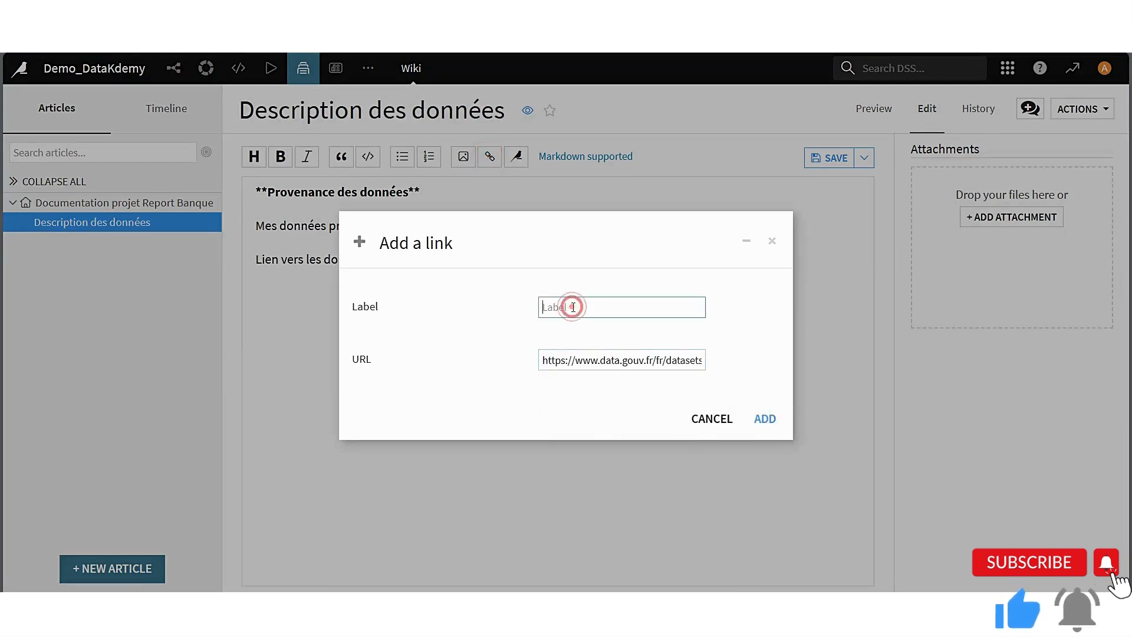
{"action": "type", "text": "in"}
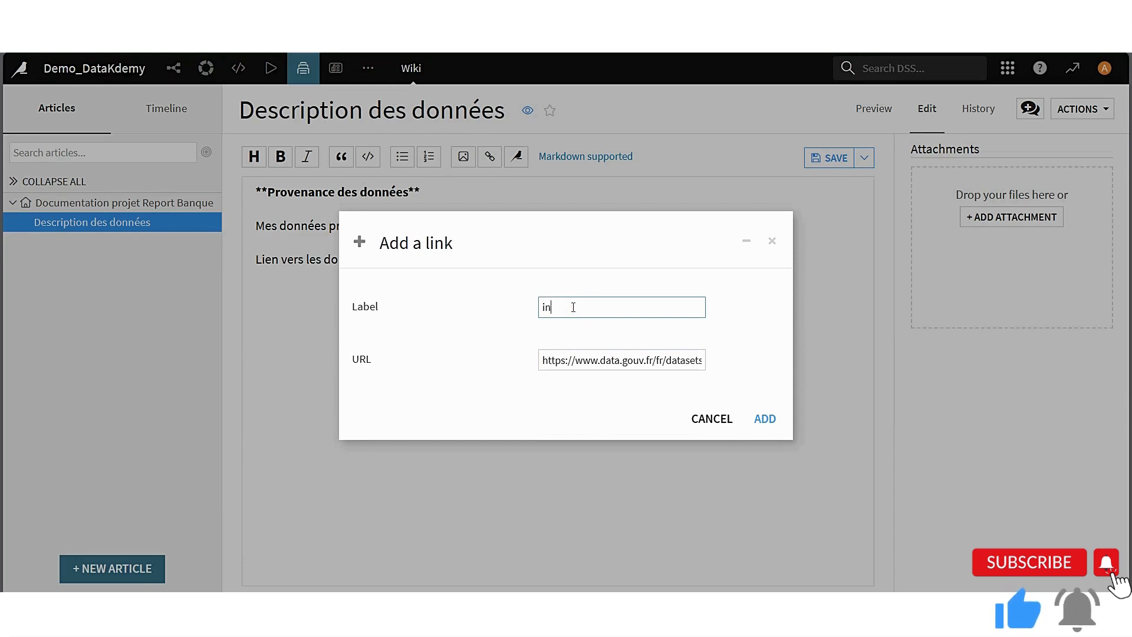
{"action": "type", "text": "see"}
{"action": "left_click", "coordinate": [765, 418]}
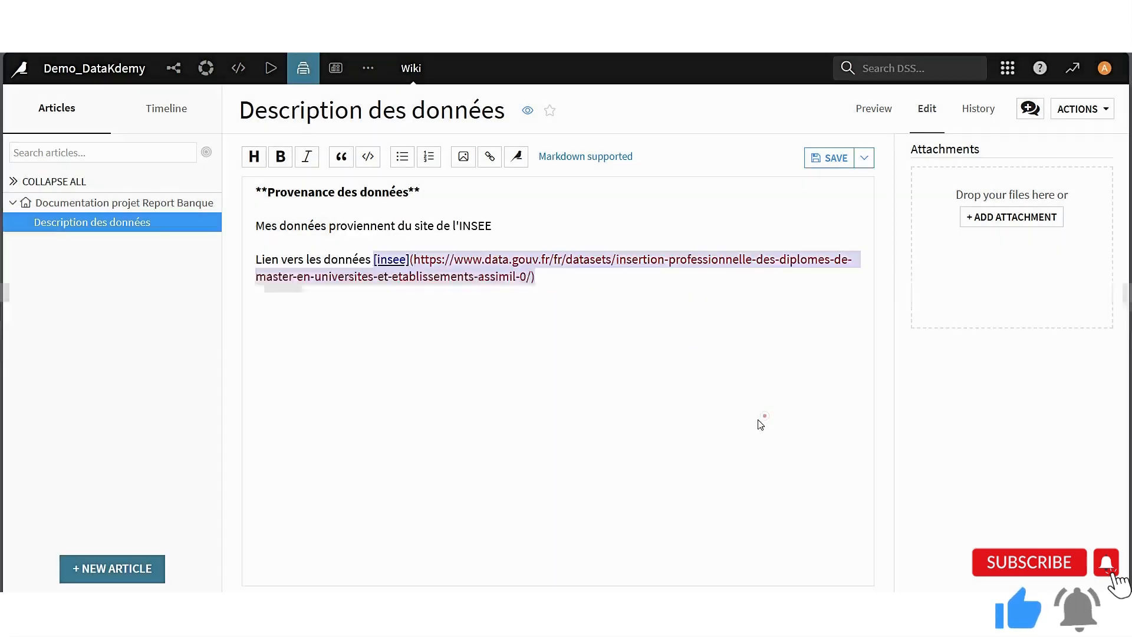
{"action": "left_click", "coordinate": [474, 306]}
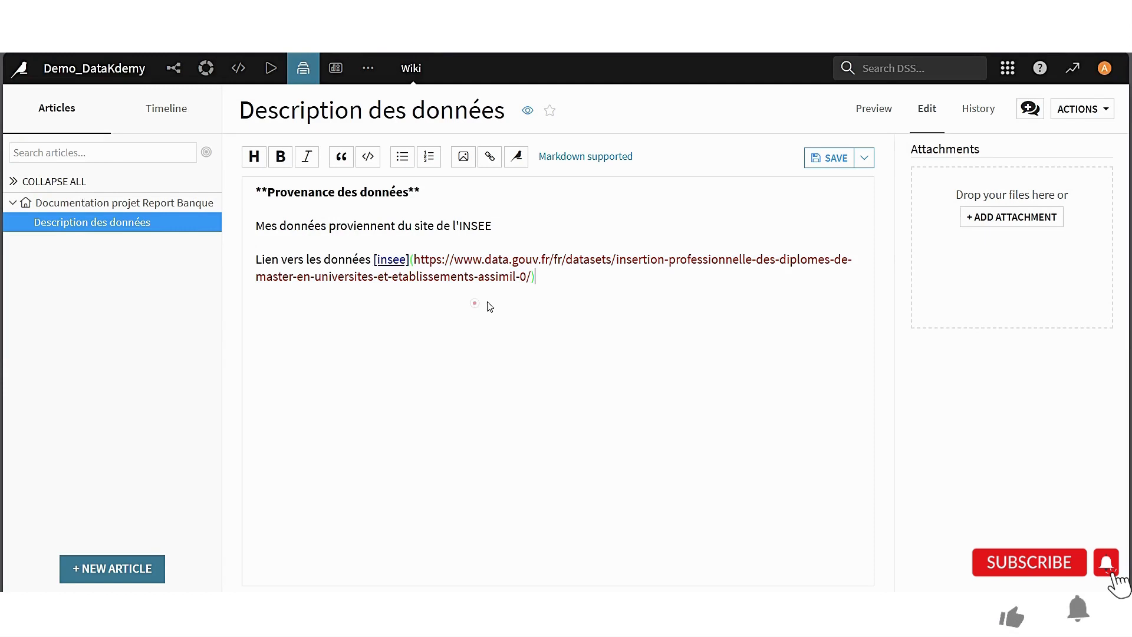
Save the "Description des données" article and check the rendered link before returning to editing.
{"action": "left_click", "coordinate": [826, 158]}
{"action": "left_click", "coordinate": [882, 112]}
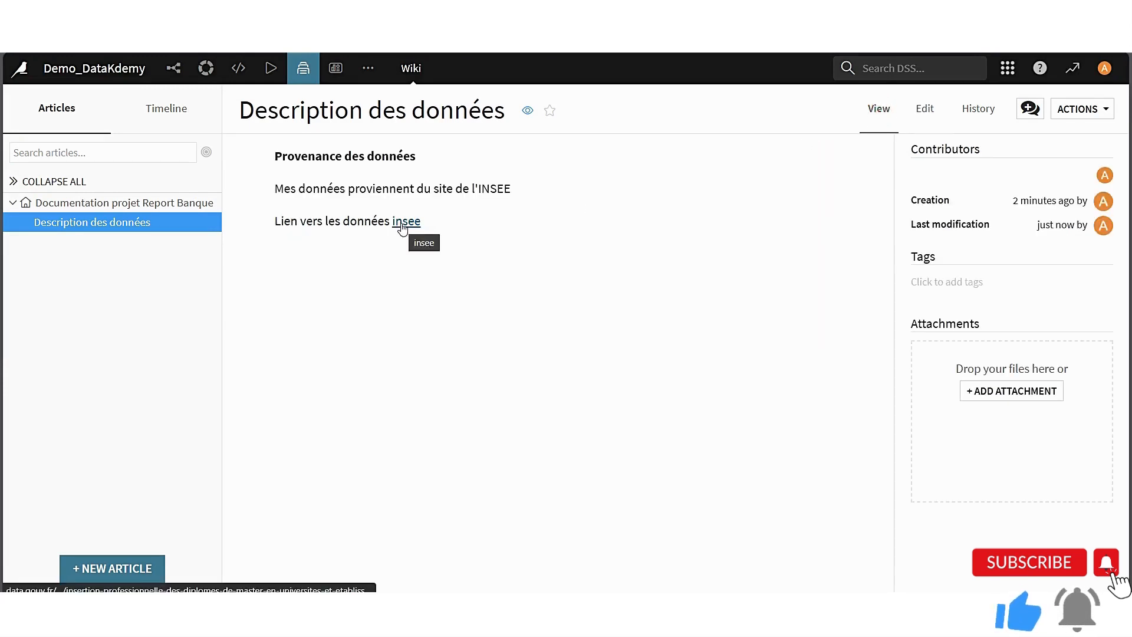
{"action": "left_click", "coordinate": [923, 114]}
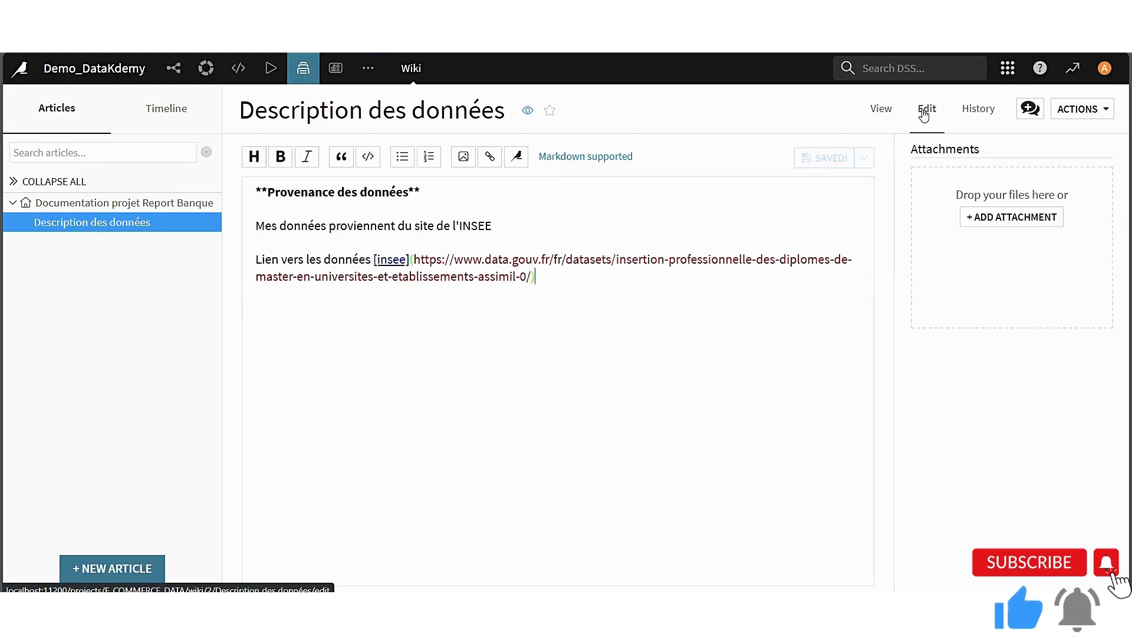
{"action": "key", "text": "Return"}
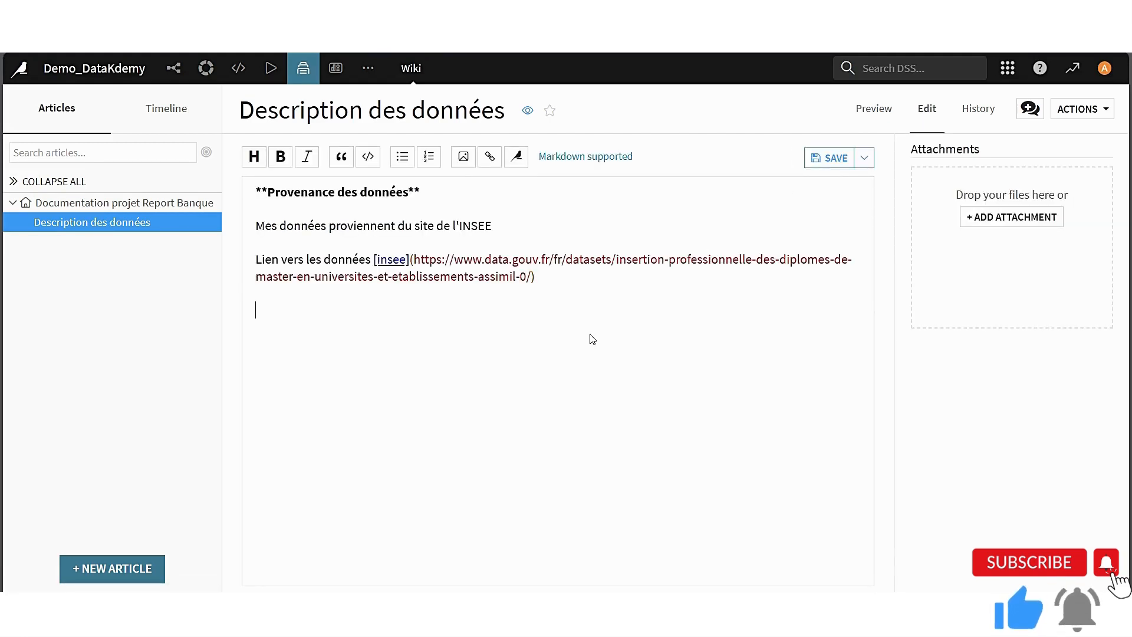
{"action": "left_click", "coordinate": [461, 159]}
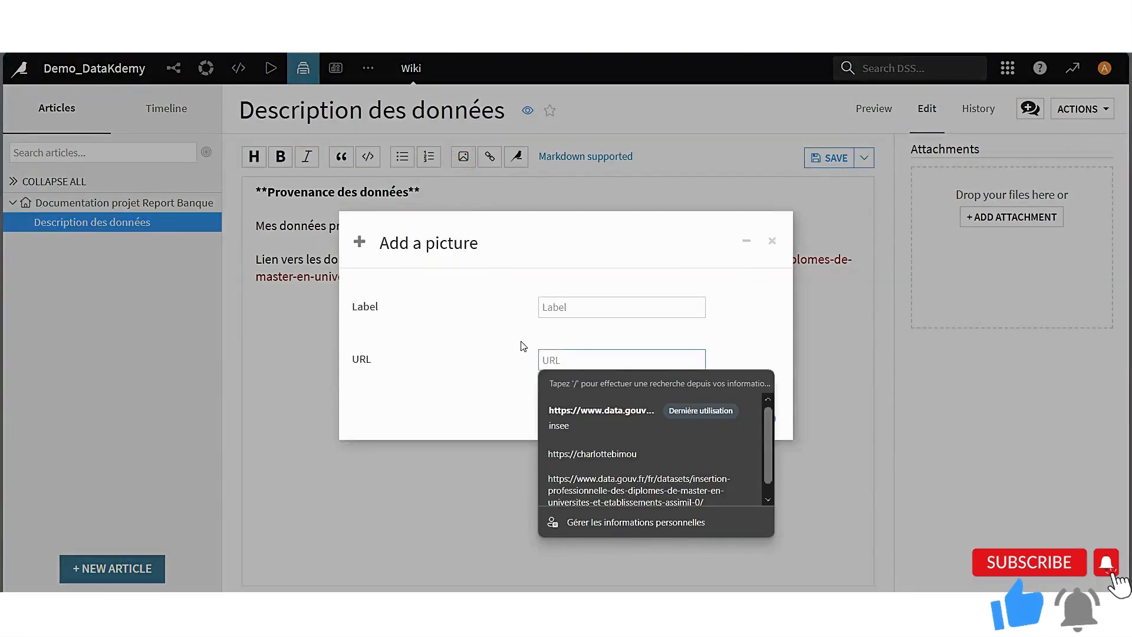
{"action": "left_click", "coordinate": [771, 240]}
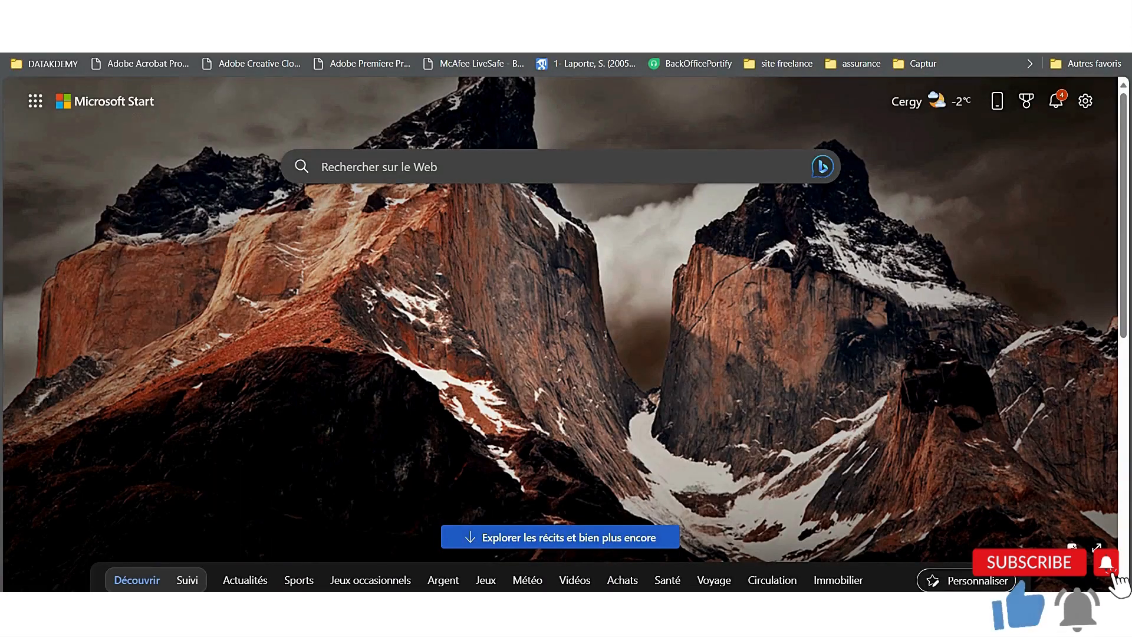
Search the web for "image dataiku" and open a Dataiku logo result to find a picture source.
{"action": "type", "text": "image"}
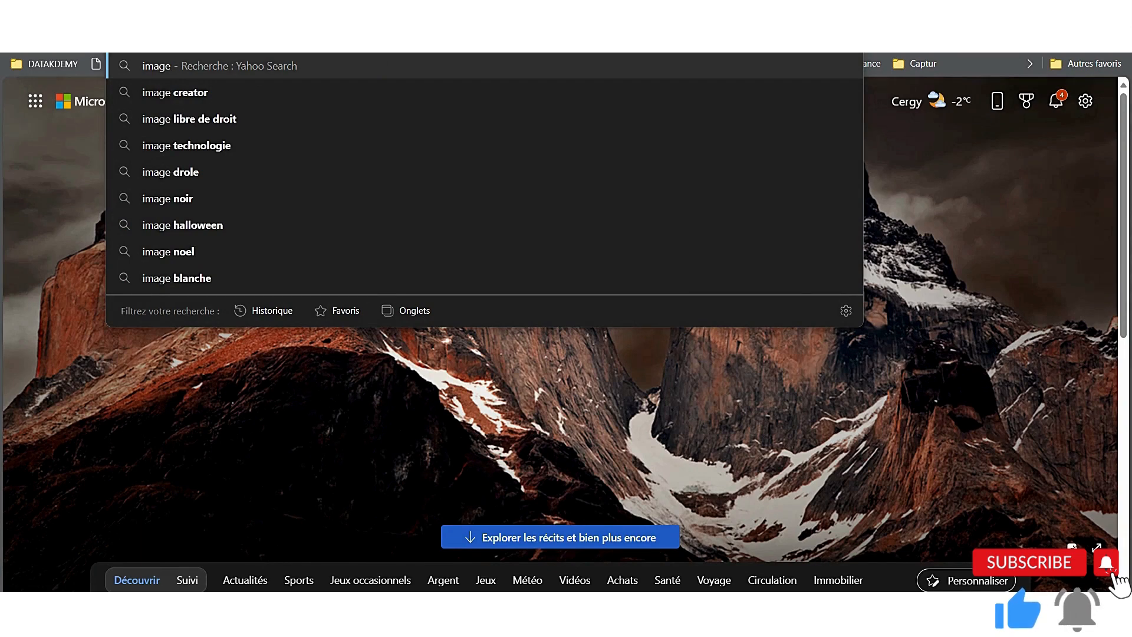
{"action": "type", "text": " dataiku"}
{"action": "key", "text": "Return"}
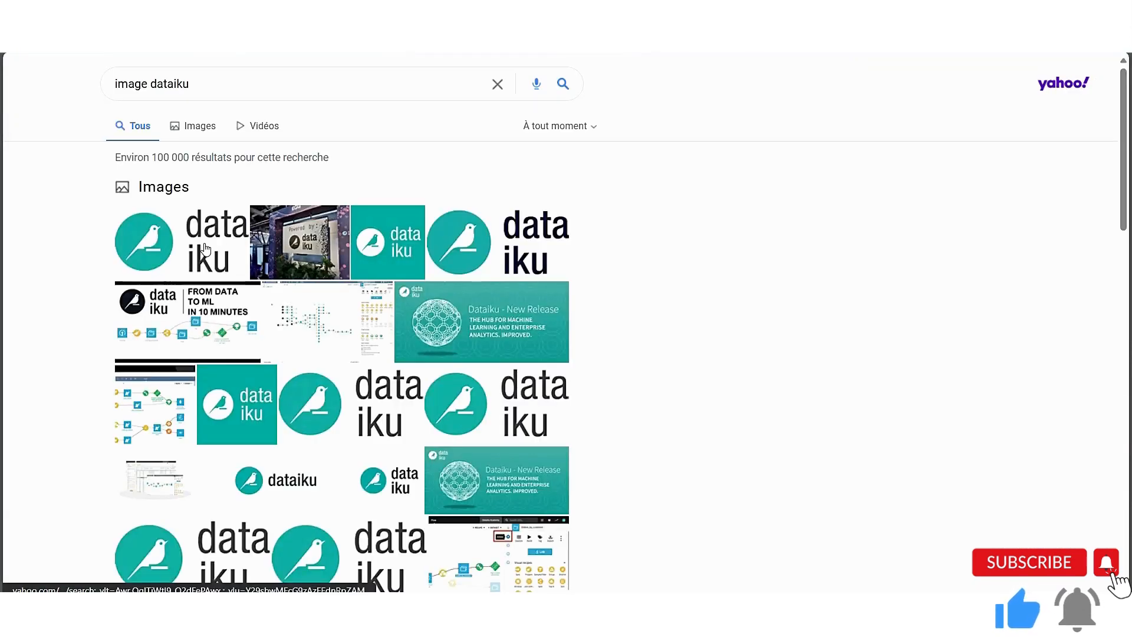
{"action": "left_click", "coordinate": [205, 249]}
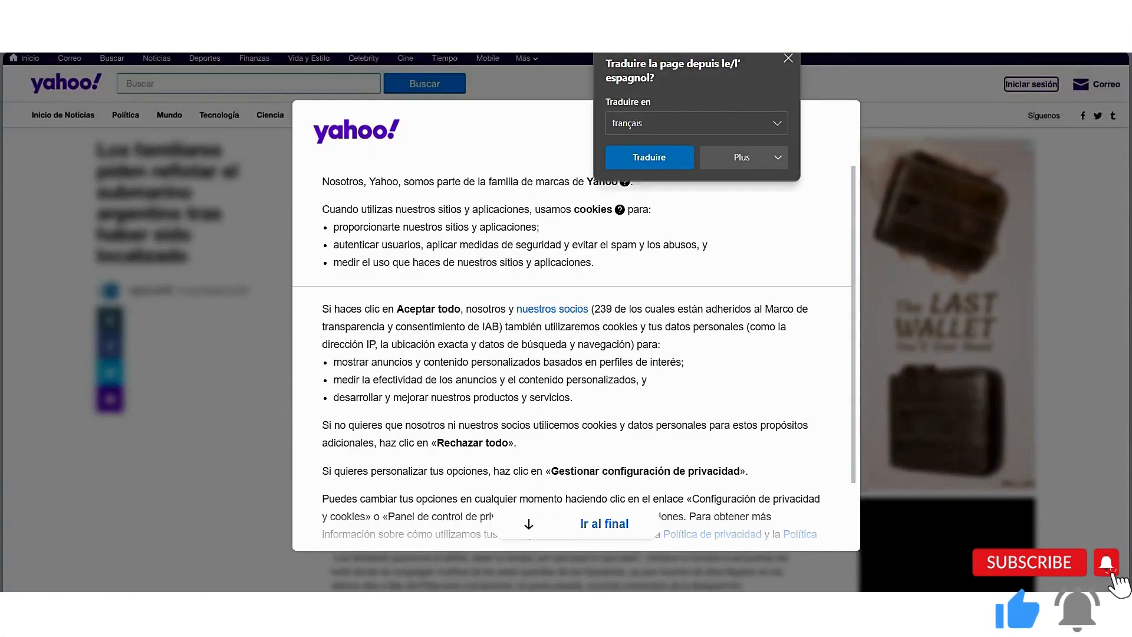
{"action": "key", "text": "ctrl+w"}
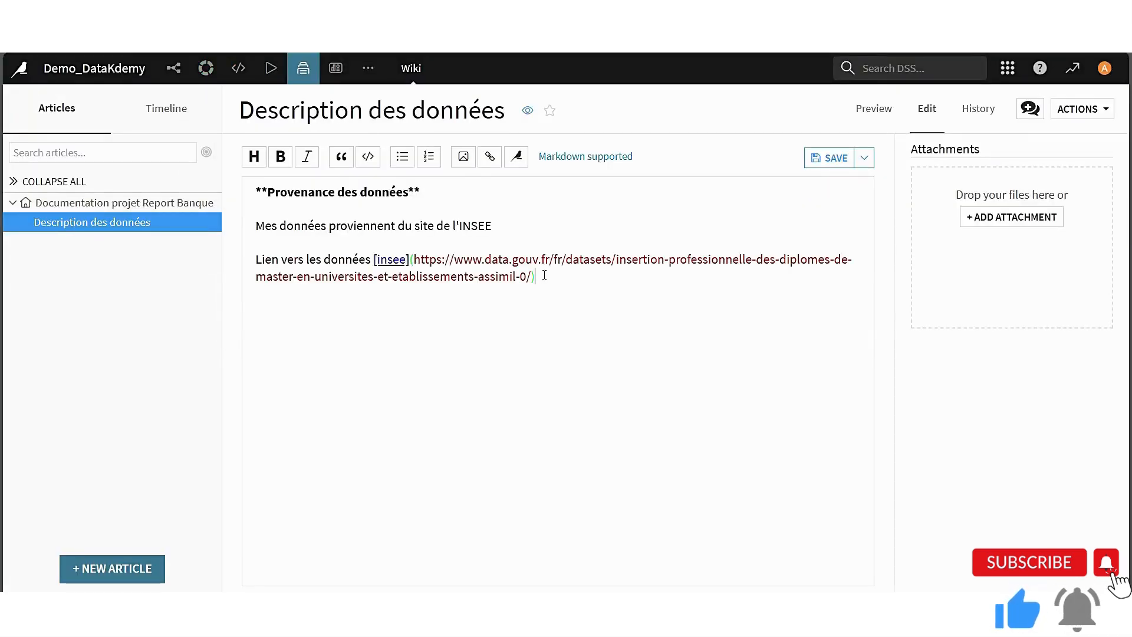
{"action": "left_click", "coordinate": [544, 275]}
{"action": "key", "text": "Return"}
{"action": "key", "text": "Return"}
{"action": "key", "text": "Return"}
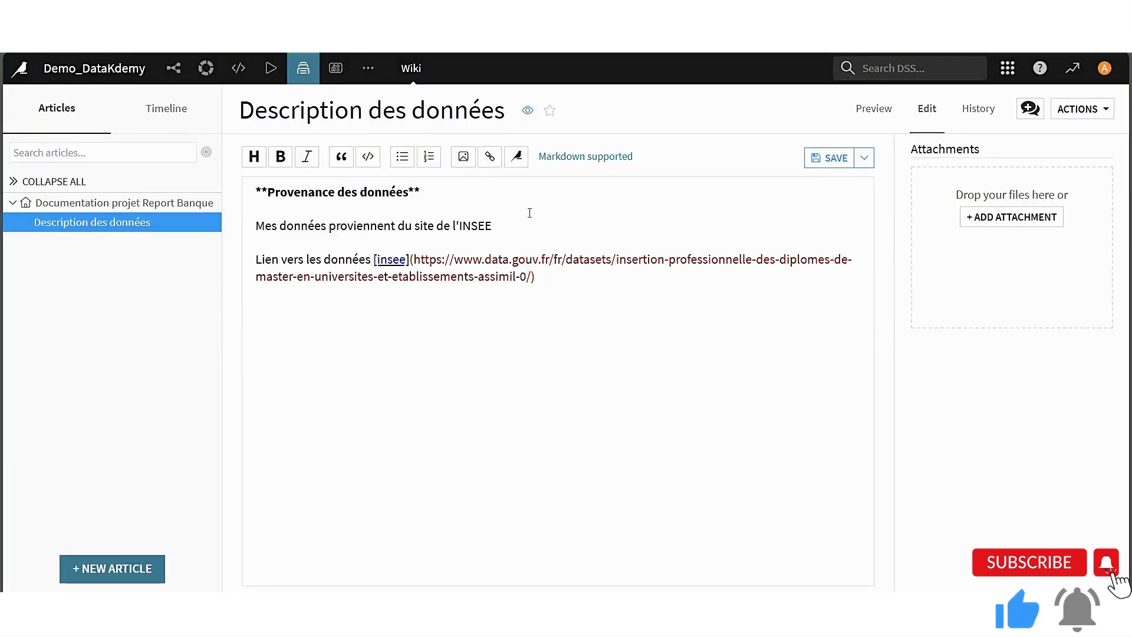
{"action": "left_click", "coordinate": [464, 157]}
{"action": "left_click", "coordinate": [581, 312]}
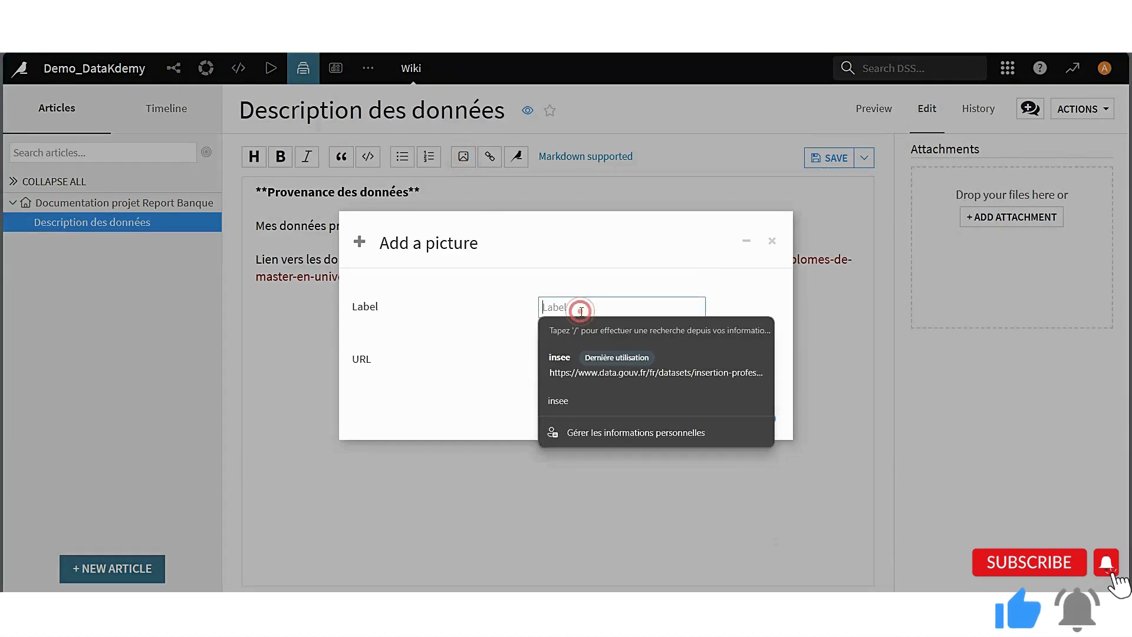
{"action": "type", "text": "logo dataiku"}
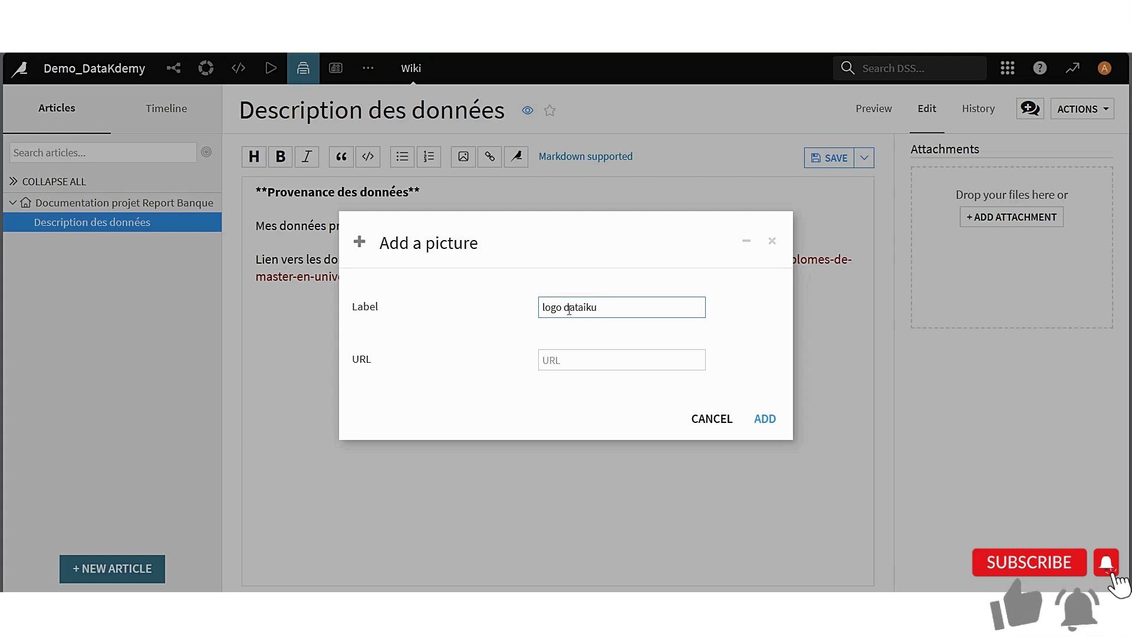
{"action": "left_click", "coordinate": [576, 361]}
{"action": "key", "text": "ctrl+v"}
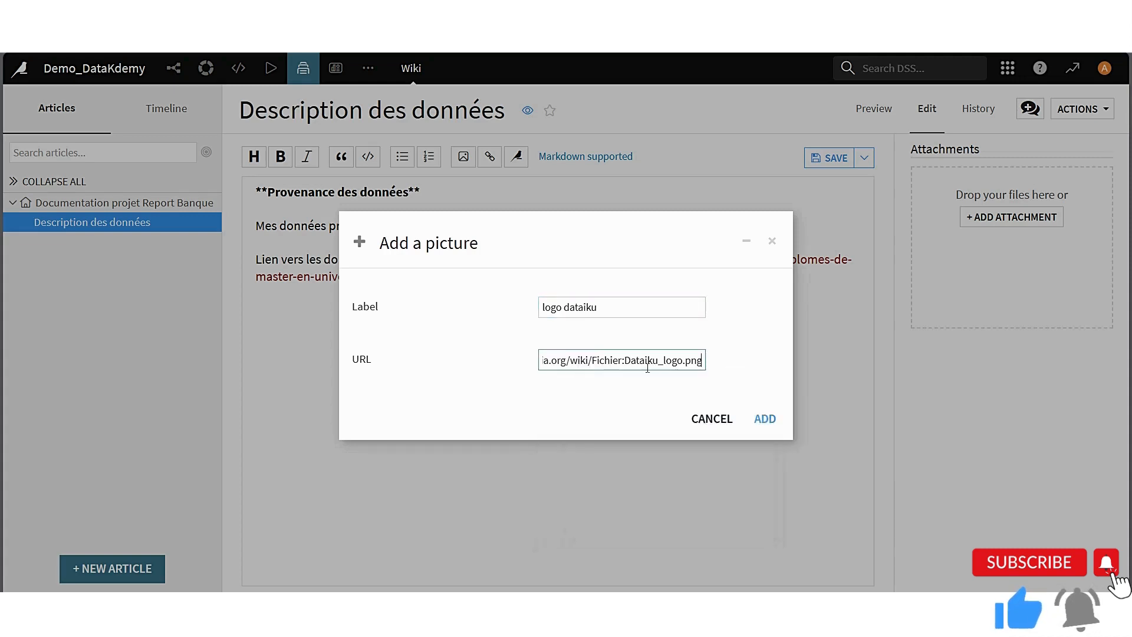
{"action": "left_click", "coordinate": [763, 418]}
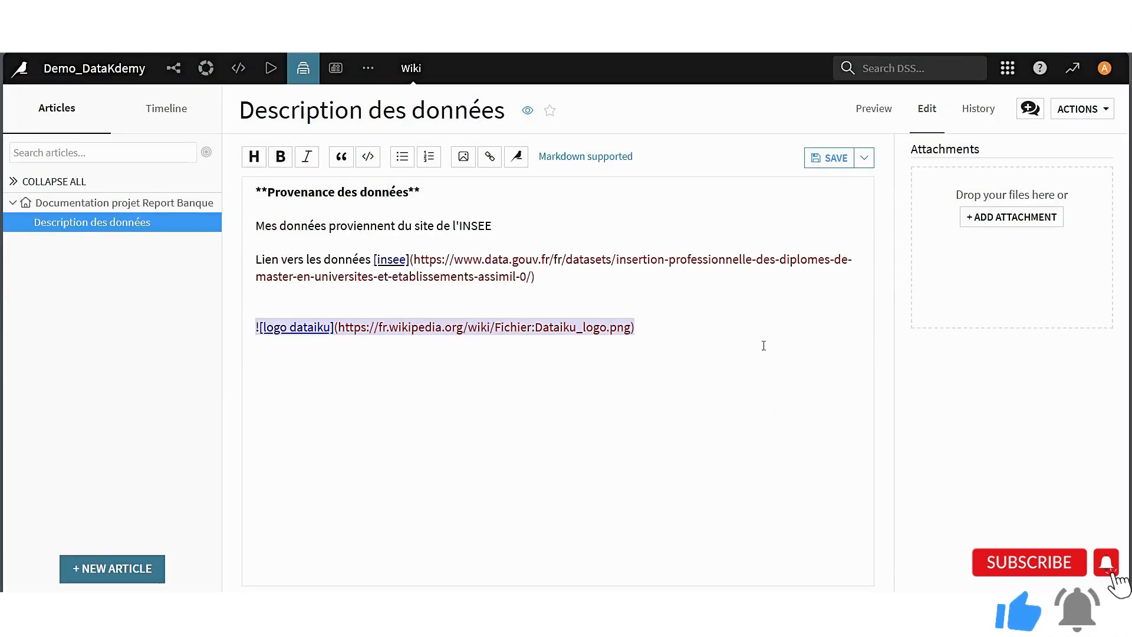
Save the article and check how the "logo dataiku" picture renders before returning to editing.
{"action": "left_click", "coordinate": [844, 166]}
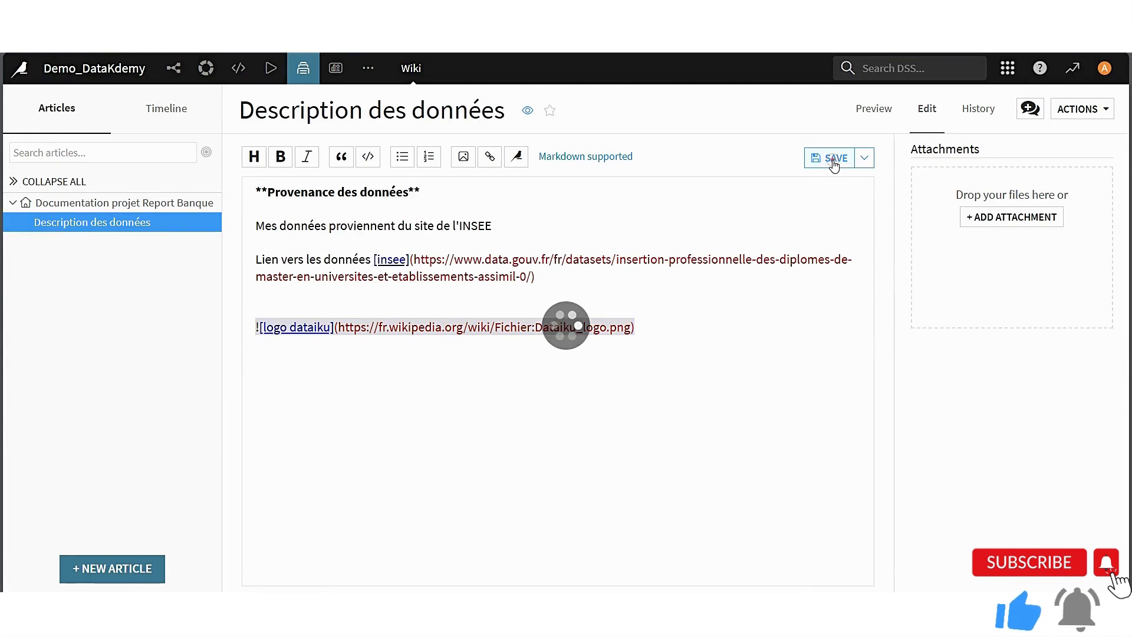
{"action": "left_click", "coordinate": [873, 117]}
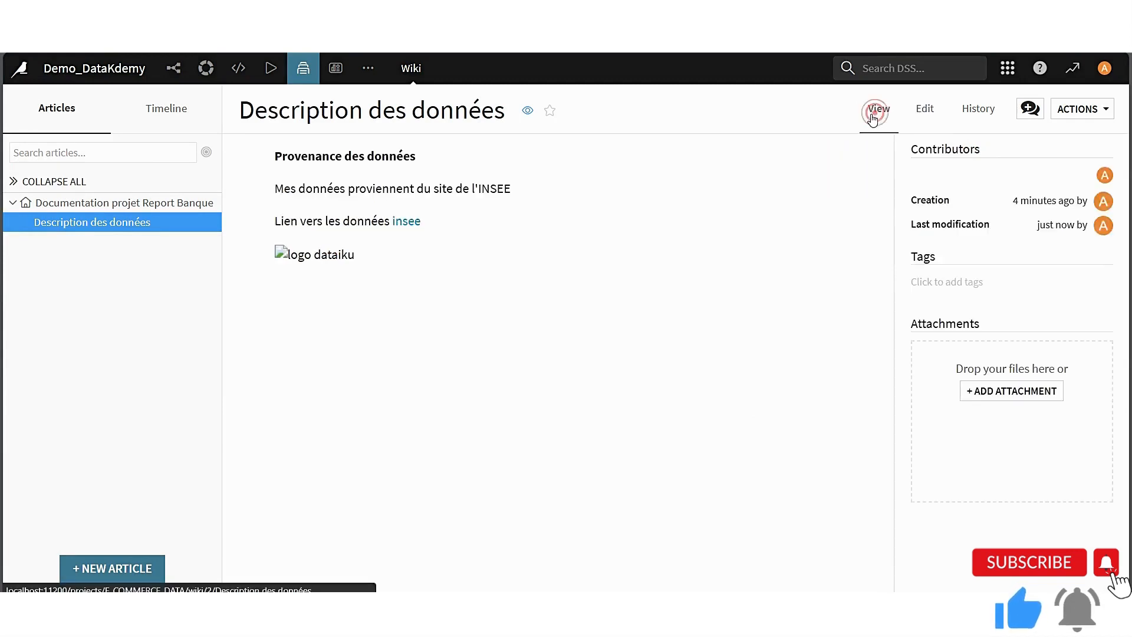
{"action": "left_click", "coordinate": [326, 253]}
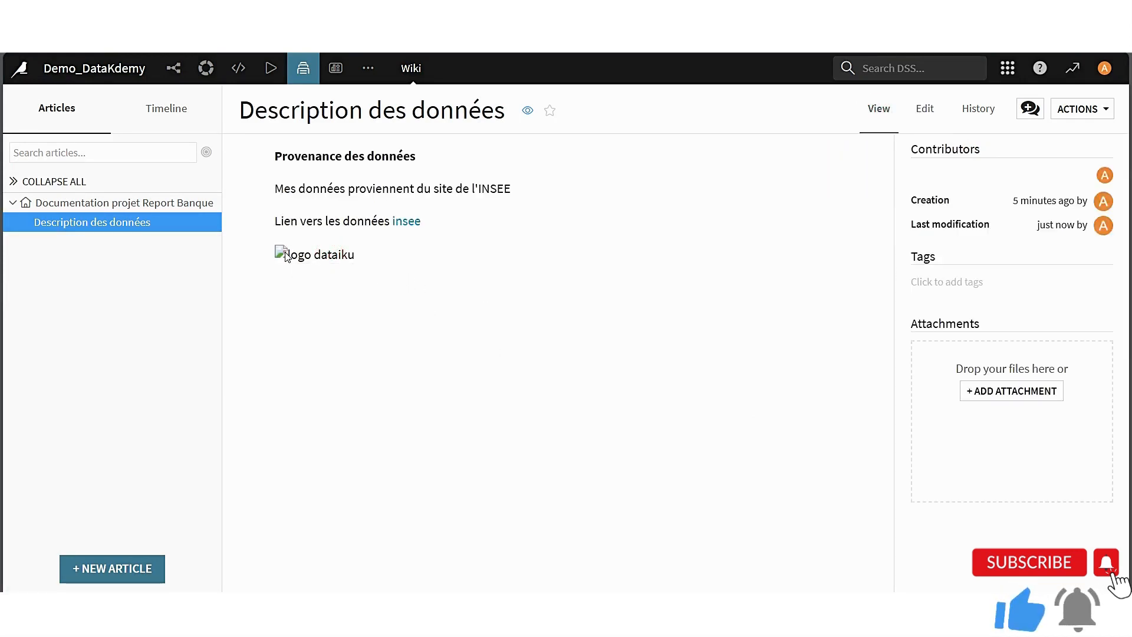
{"action": "left_click", "coordinate": [285, 254]}
{"action": "left_click", "coordinate": [335, 252]}
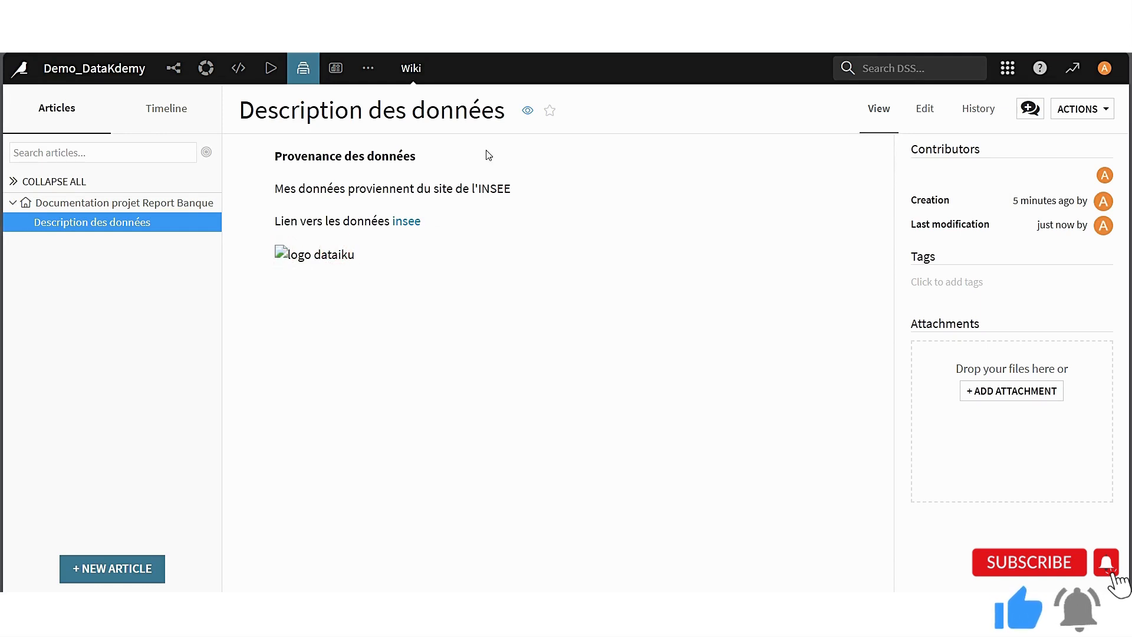
{"action": "left_click", "coordinate": [921, 112]}
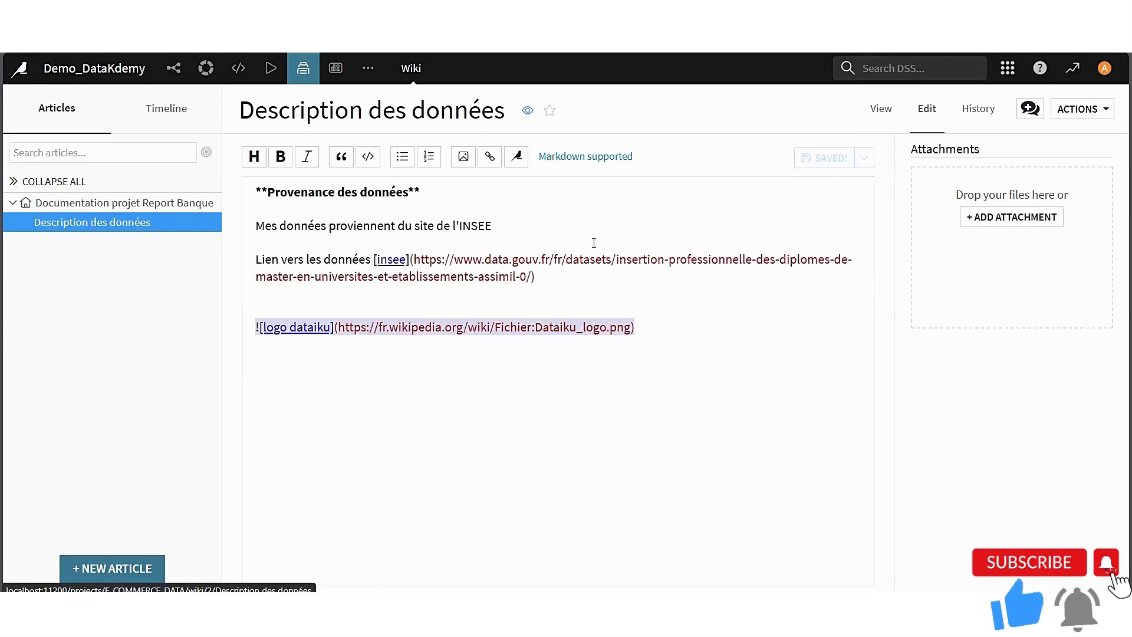
Save the Dataiku logo image from its Wikipedia file page as the PNG "Dataiku_logo" in the Téléchargements folder.
{"action": "left_click", "coordinate": [636, 327]}
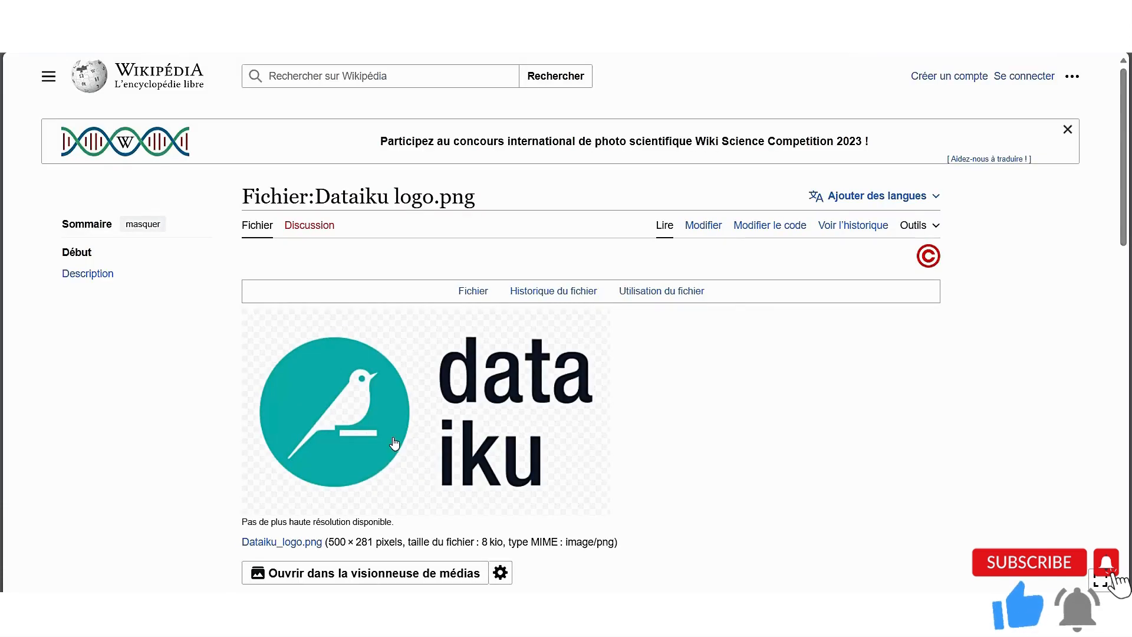
{"action": "right_click", "coordinate": [405, 405]}
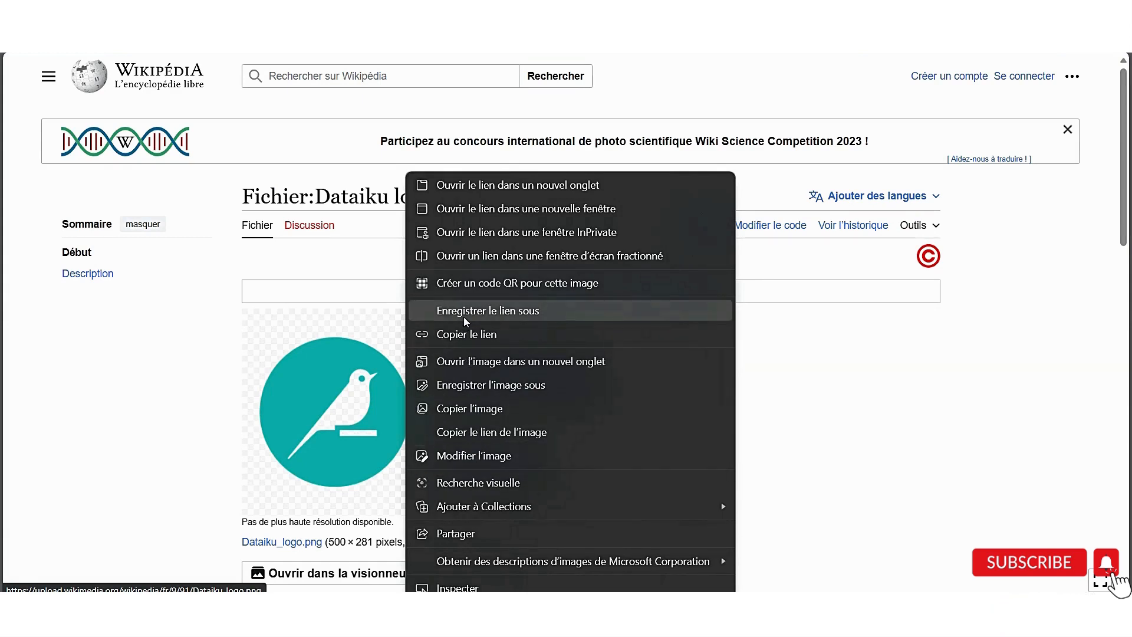
{"action": "left_click", "coordinate": [460, 385]}
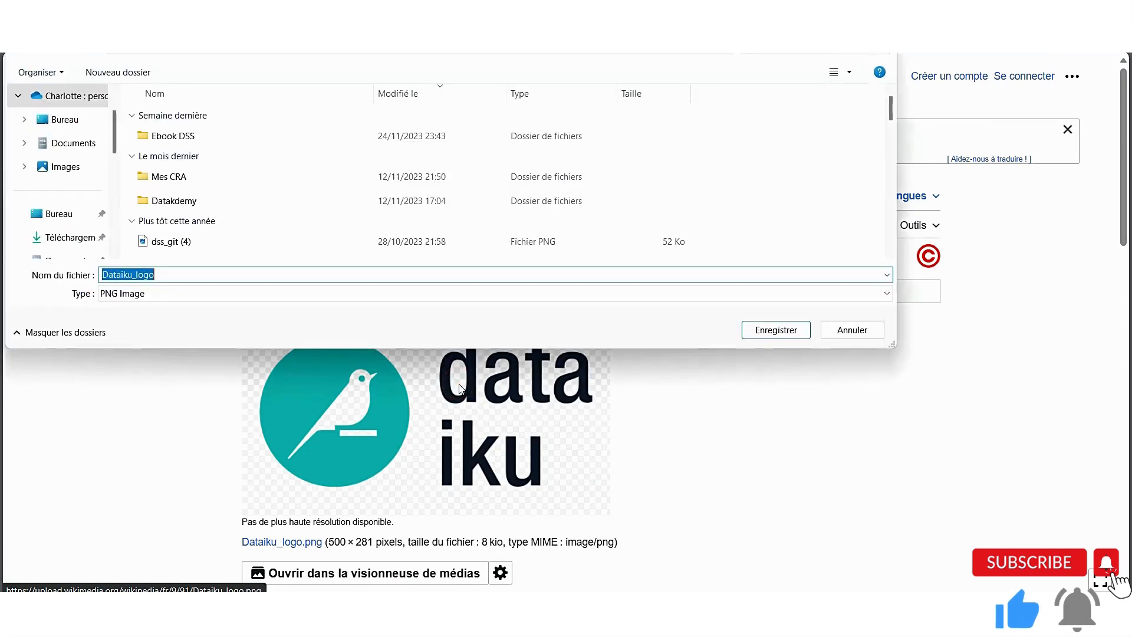
{"action": "left_click", "coordinate": [76, 237]}
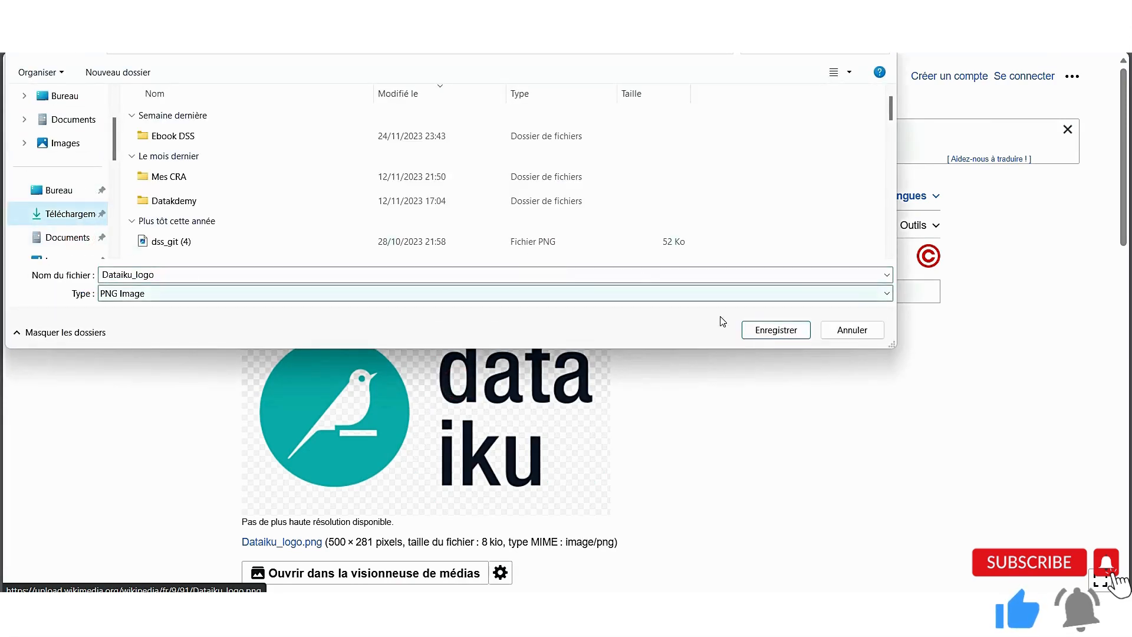
{"action": "left_click", "coordinate": [760, 332]}
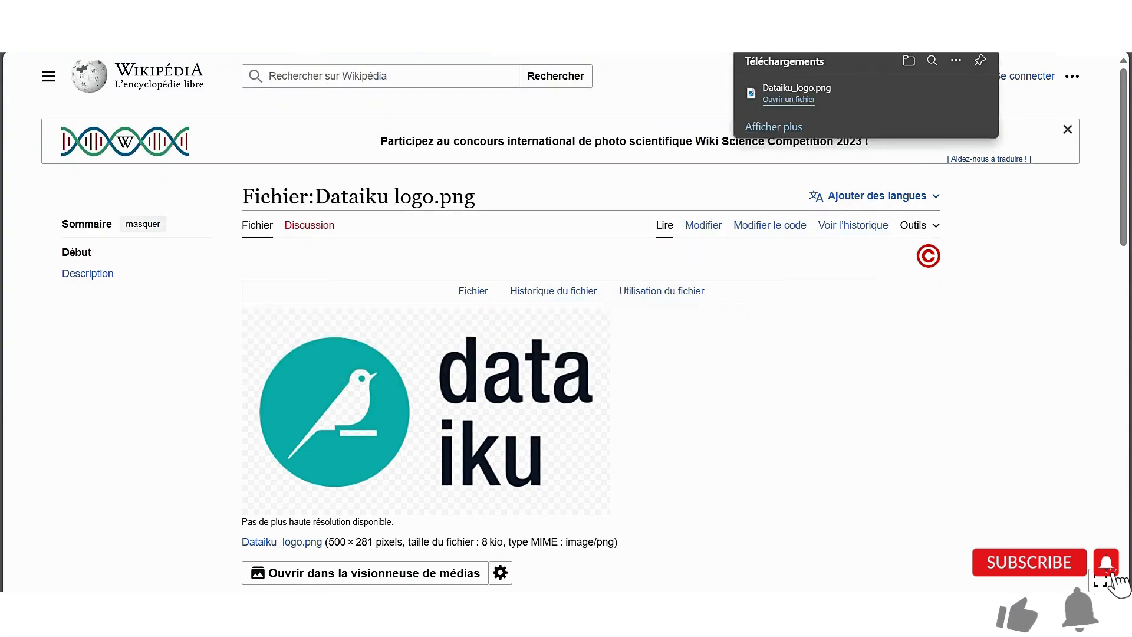